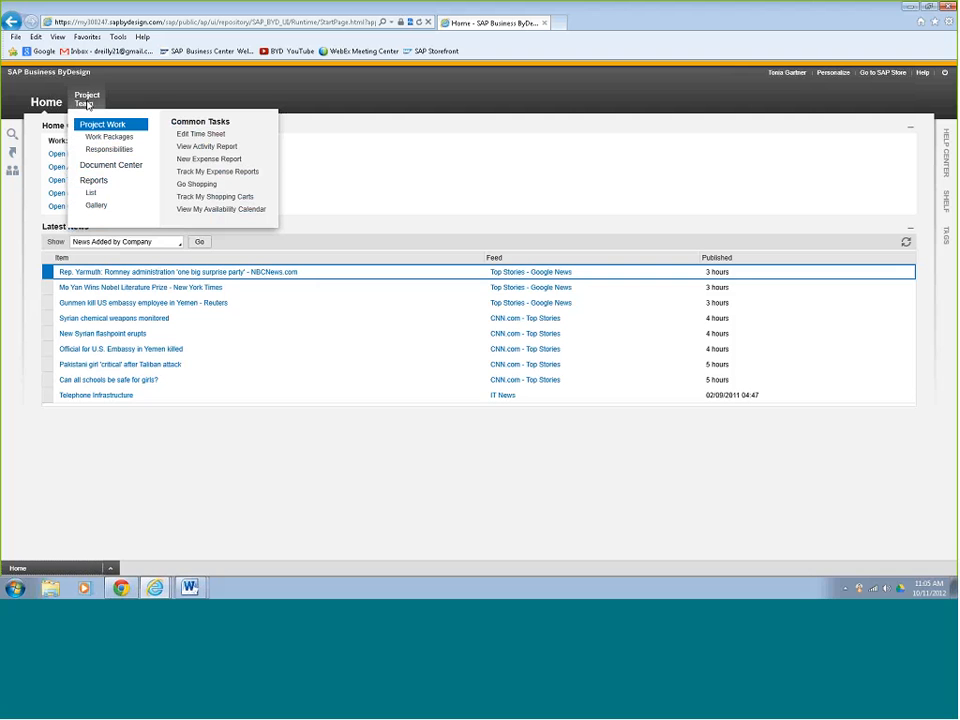
- Open the time sheet for editing, browse calendar weeks 36 and 38, and return to calendar week 41
{"action": "left_click", "coordinate": [199, 135]}
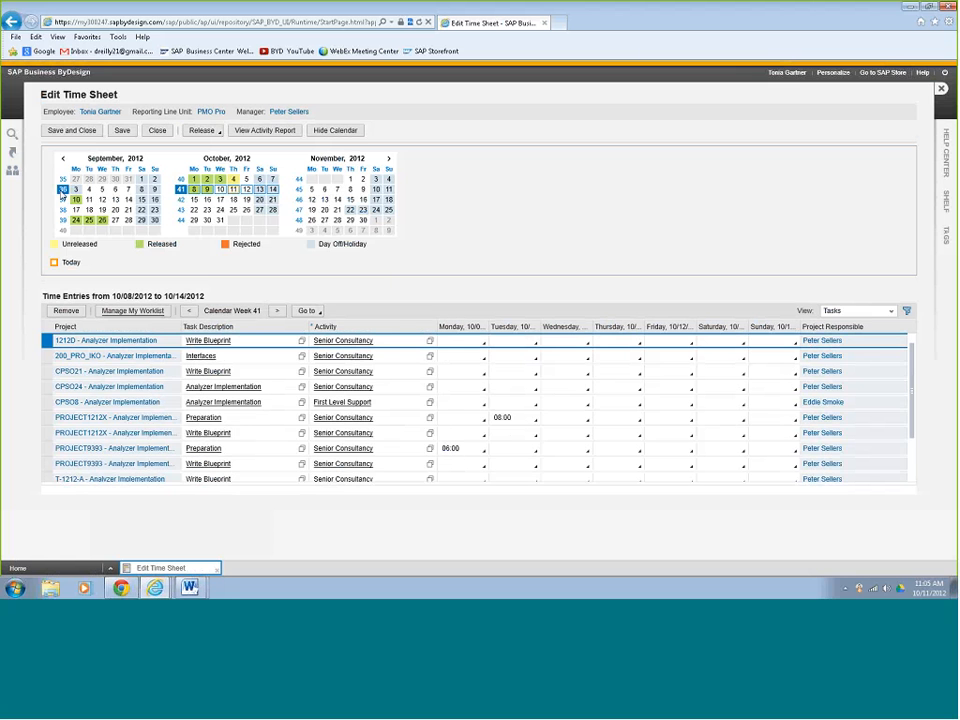
{"action": "left_click", "coordinate": [63, 189]}
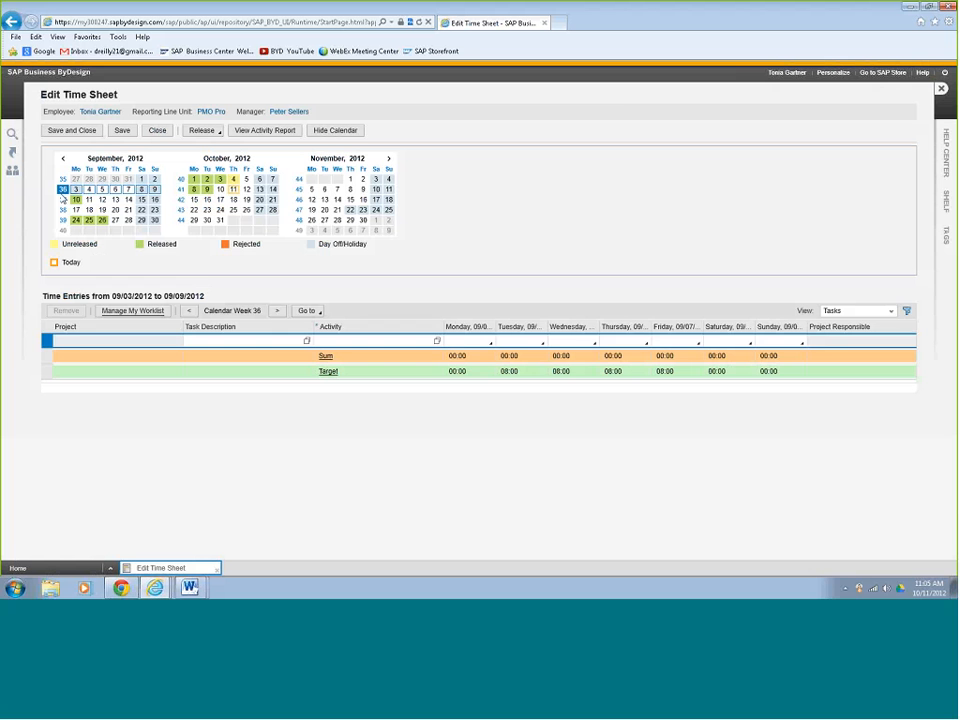
{"action": "left_click", "coordinate": [63, 210]}
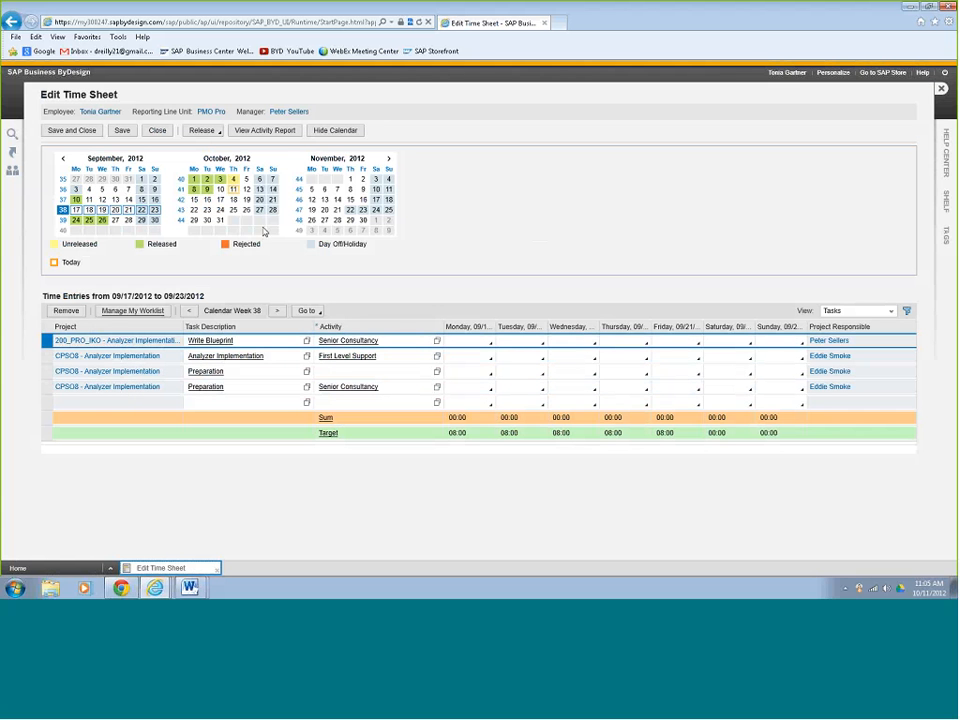
{"action": "left_click", "coordinate": [181, 189]}
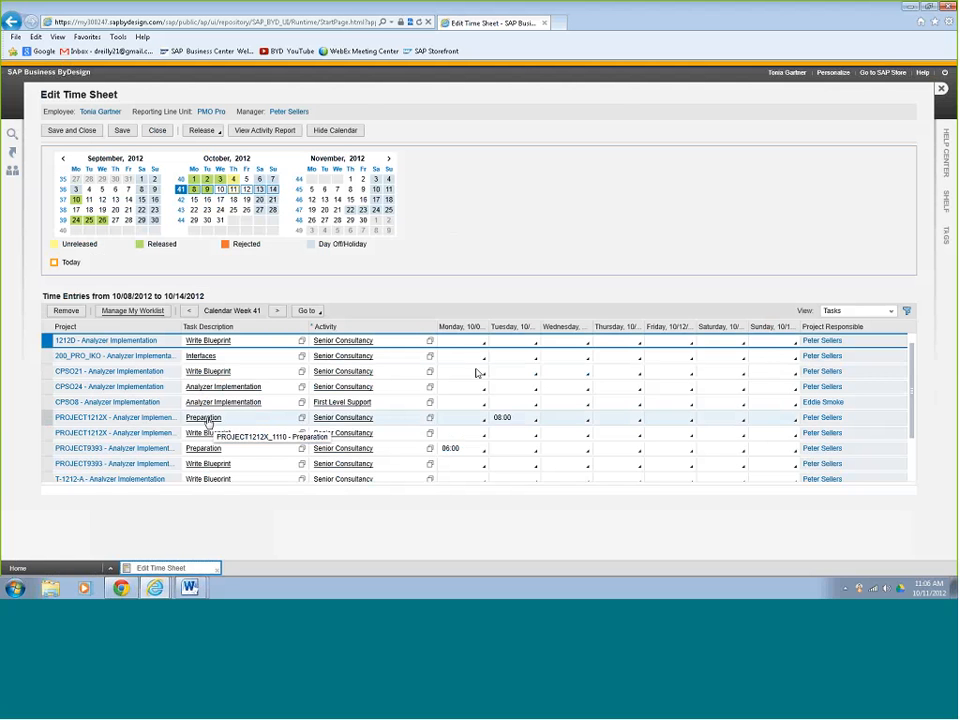
- Record 08:00 hours for Wednesday, October 10 on the PROJECT1212X Preparation task
{"action": "left_click", "coordinate": [589, 422]}
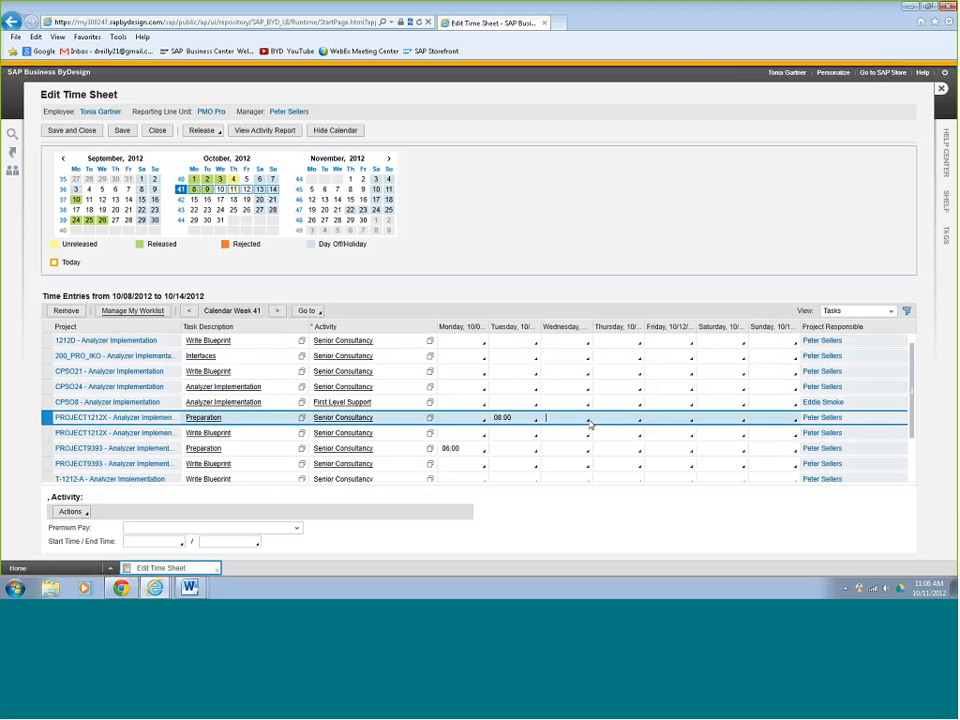
{"action": "left_click", "coordinate": [589, 422]}
{"action": "scroll", "coordinate": [580, 410], "scroll_direction": "down", "scroll_amount": 4}
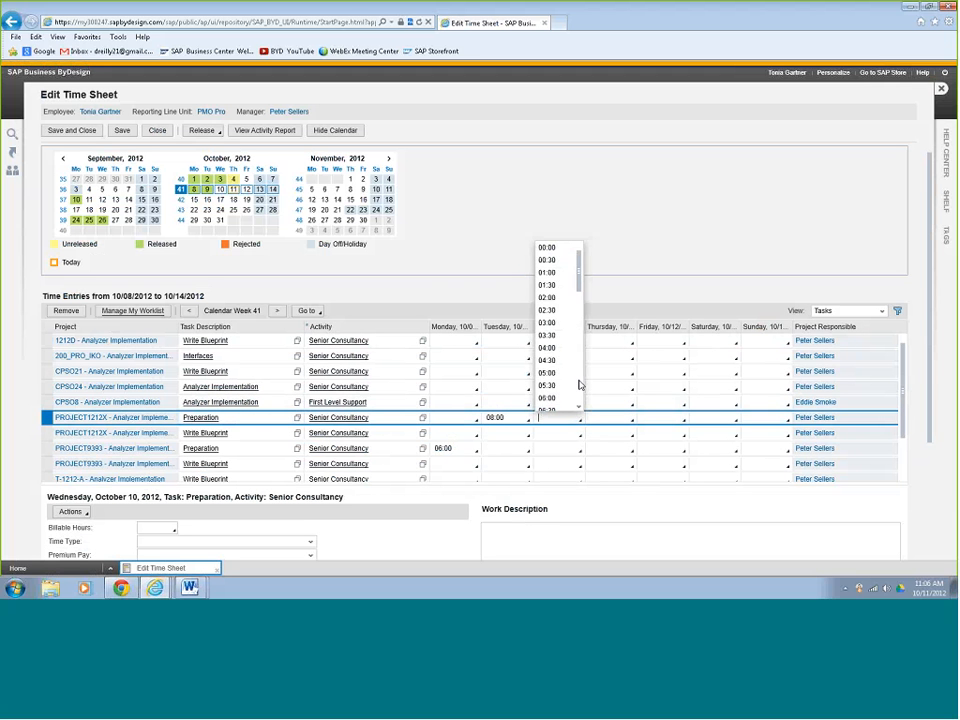
{"action": "left_click", "coordinate": [548, 286]}
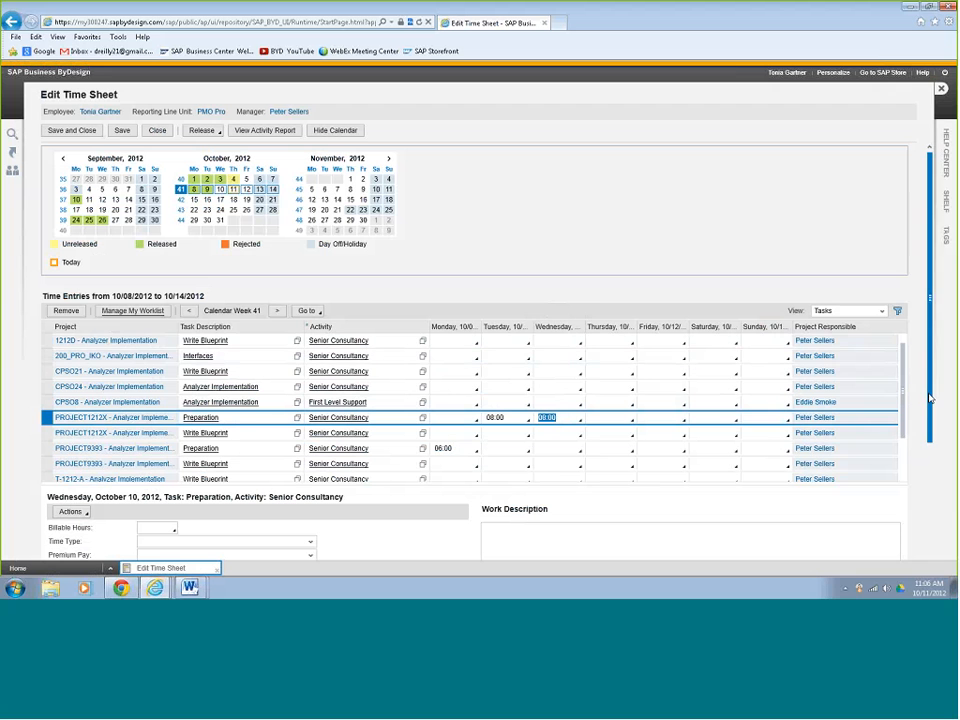
{"action": "scroll", "coordinate": [930, 398], "scroll_direction": "down", "scroll_amount": 3}
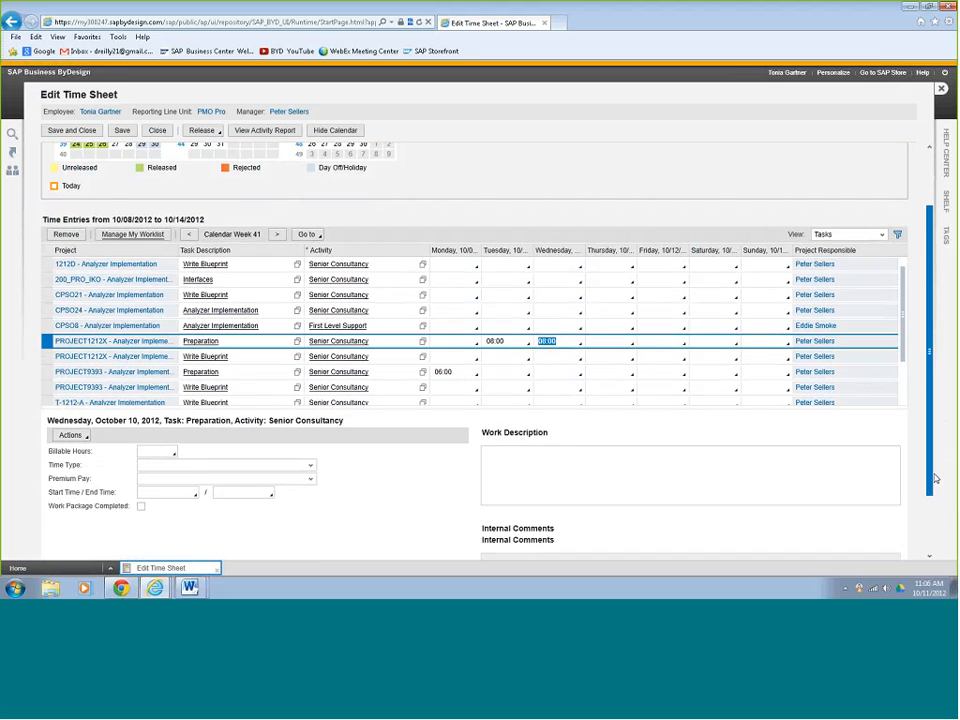
- Check the details of Tuesday's Preparation entry and give Wednesday's entry the work description "Defined the project task list and plan"
{"action": "left_click", "coordinate": [512, 292]}
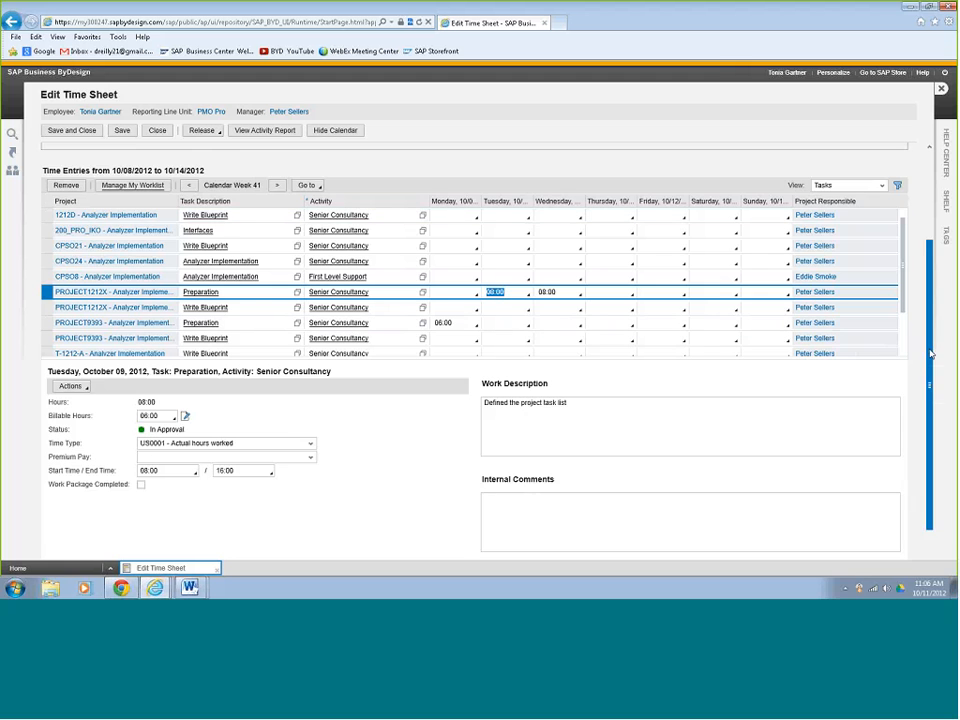
{"action": "scroll", "coordinate": [926, 409], "scroll_direction": "down", "scroll_amount": 1}
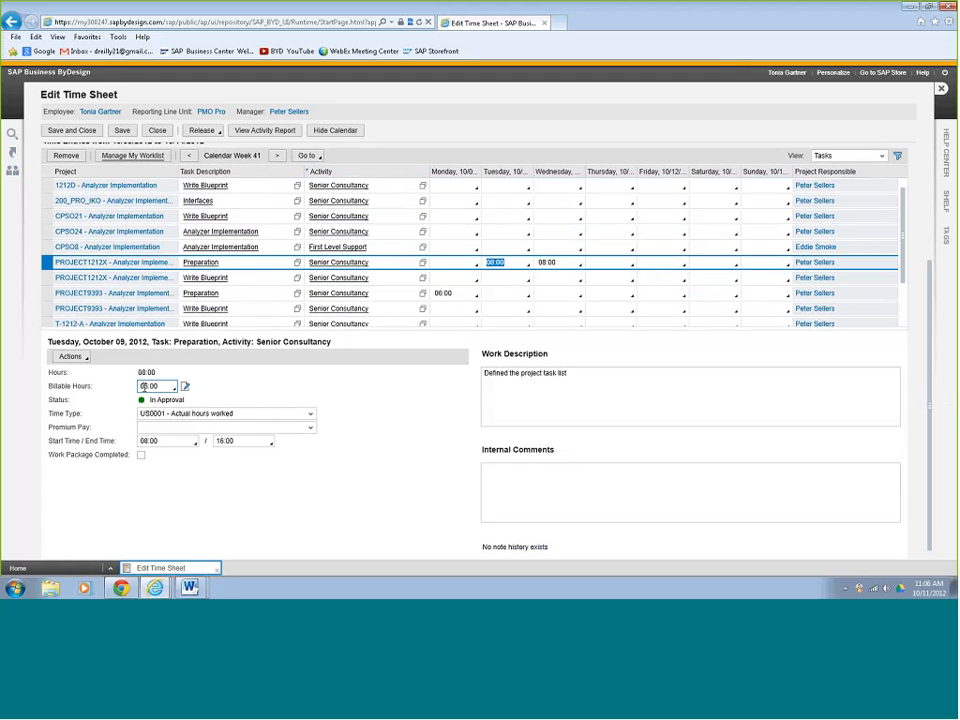
{"action": "left_click", "coordinate": [141, 441]}
{"action": "left_click", "coordinate": [546, 262]}
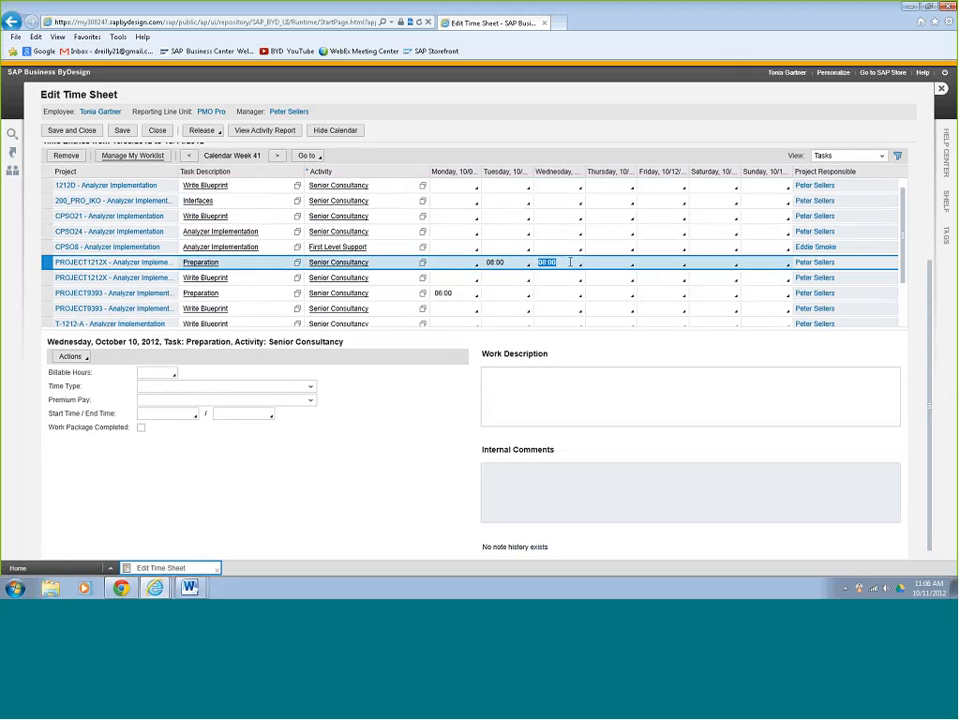
{"action": "left_click", "coordinate": [523, 378]}
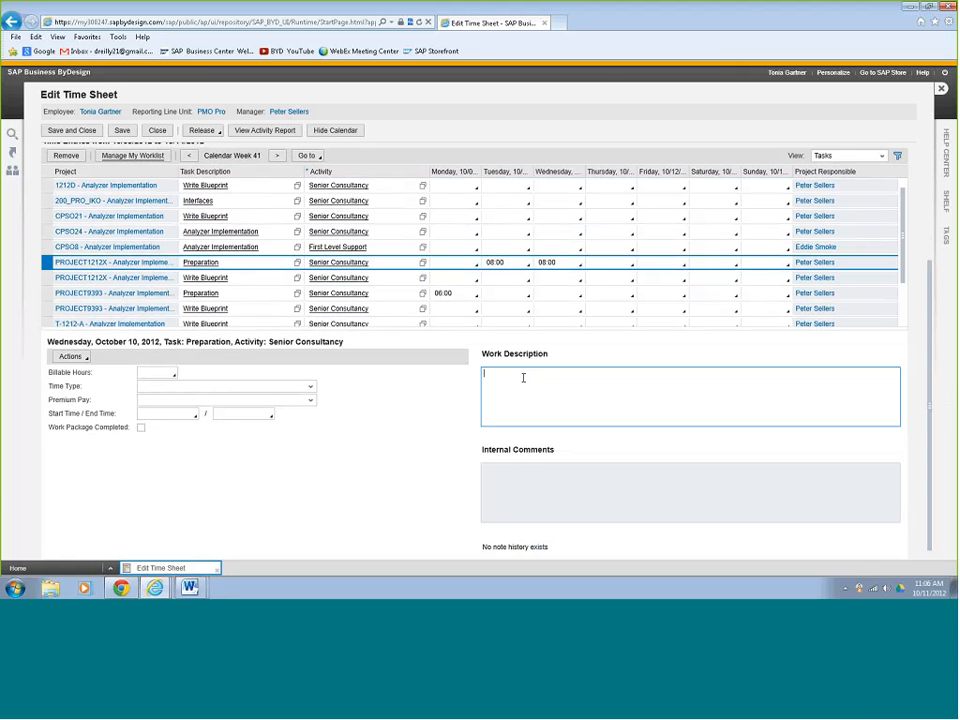
{"action": "type", "text": "Defined the project task list and plan"}
- Release the time sheet entry recorded for Wednesday, October 10
{"action": "scroll", "coordinate": [480, 270], "scroll_direction": "up", "scroll_amount": 3}
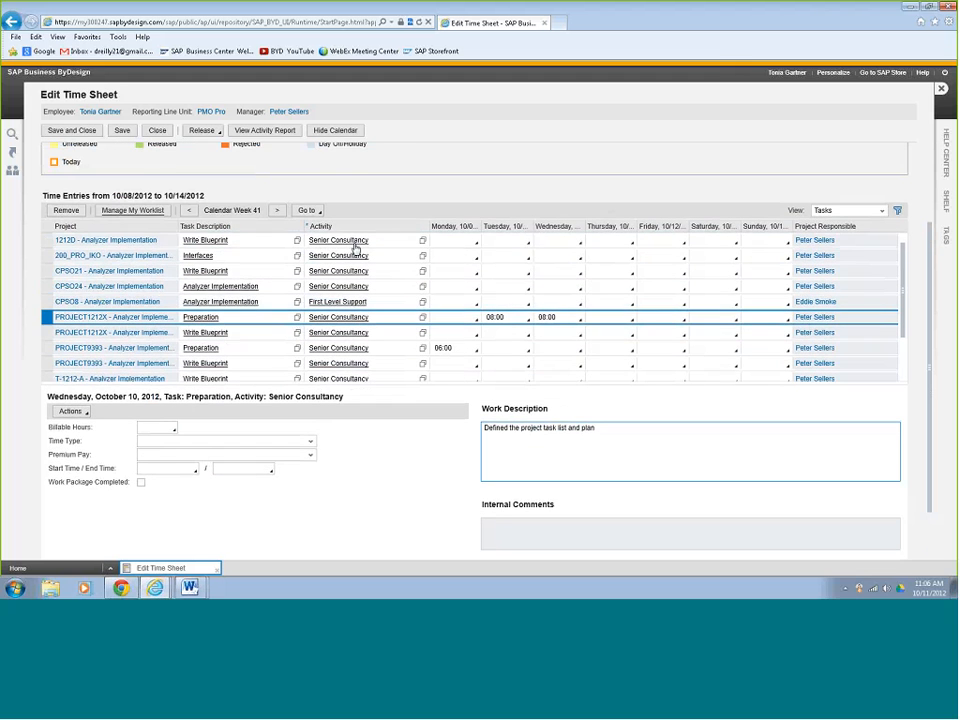
{"action": "scroll", "coordinate": [520, 238], "scroll_direction": "up", "scroll_amount": 1}
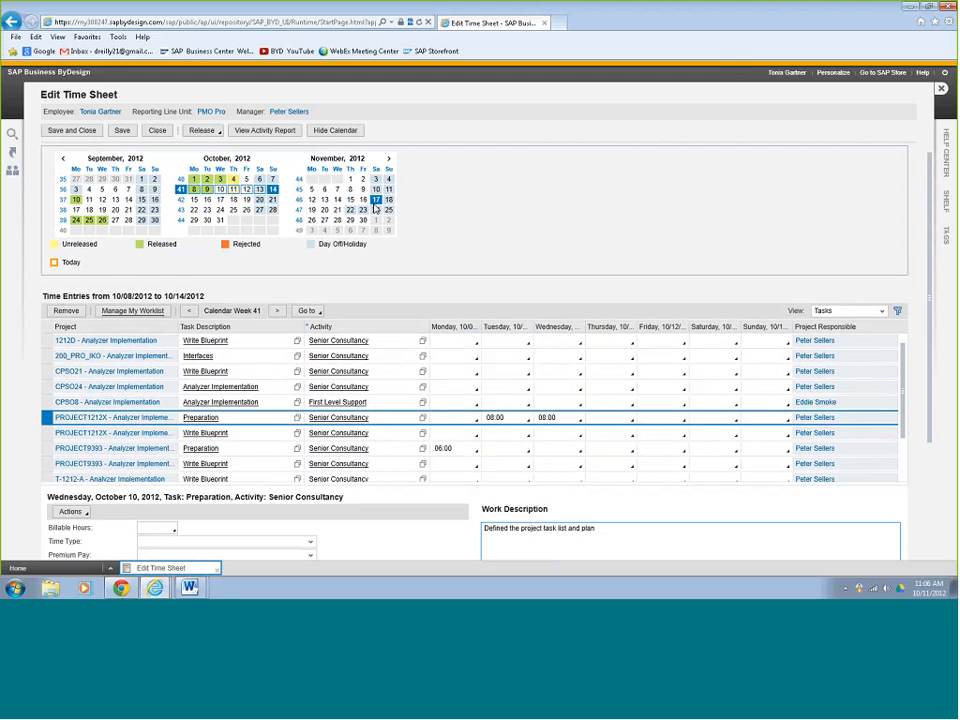
{"action": "left_click", "coordinate": [205, 131]}
{"action": "left_click", "coordinate": [221, 159]}
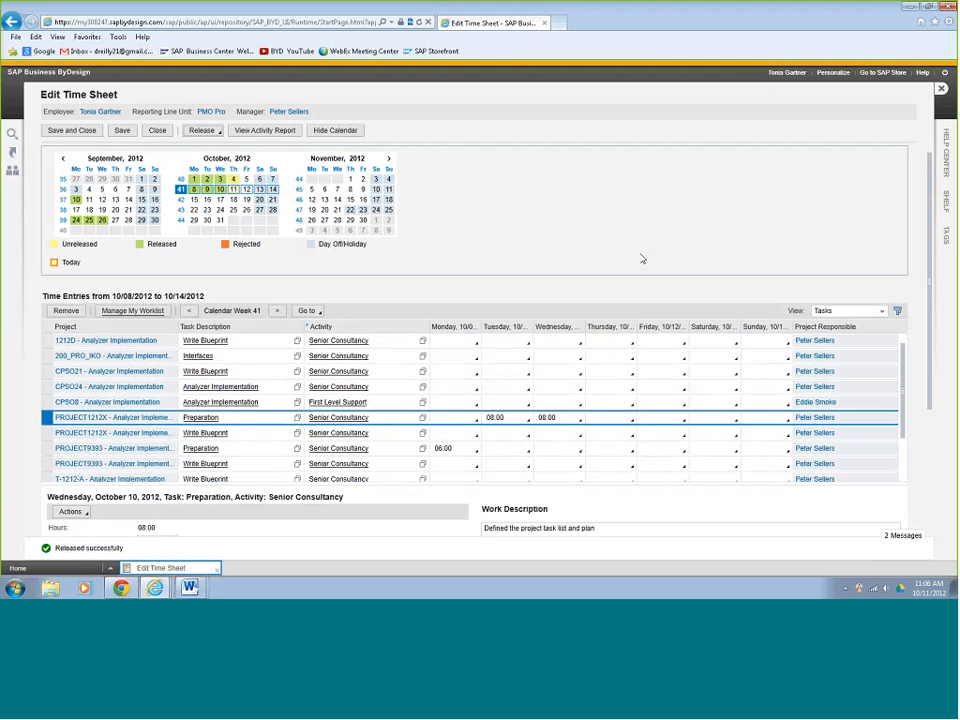
- Open the activity report and list the time confirmations for project PROJECT1212X
{"action": "left_click", "coordinate": [264, 131]}
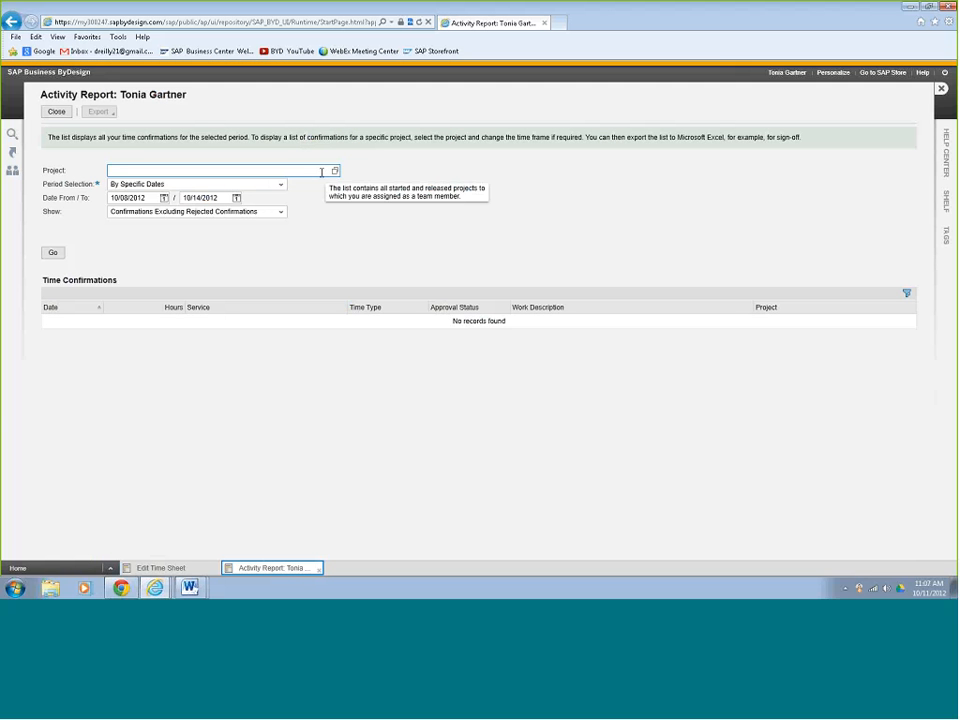
{"action": "type", "text": "project"}
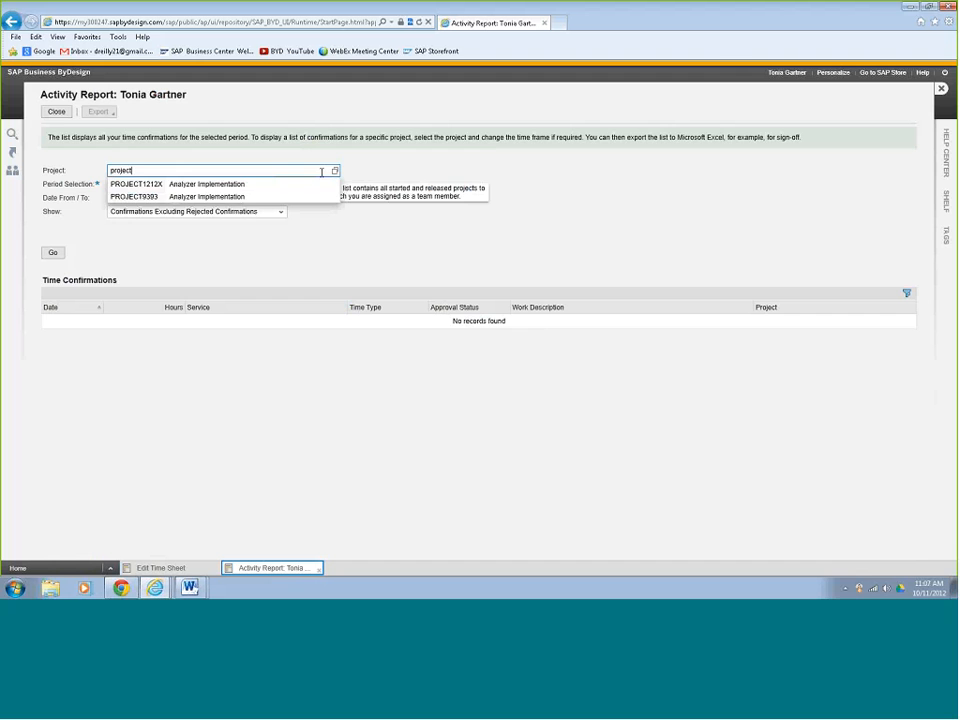
{"action": "left_click", "coordinate": [248, 188]}
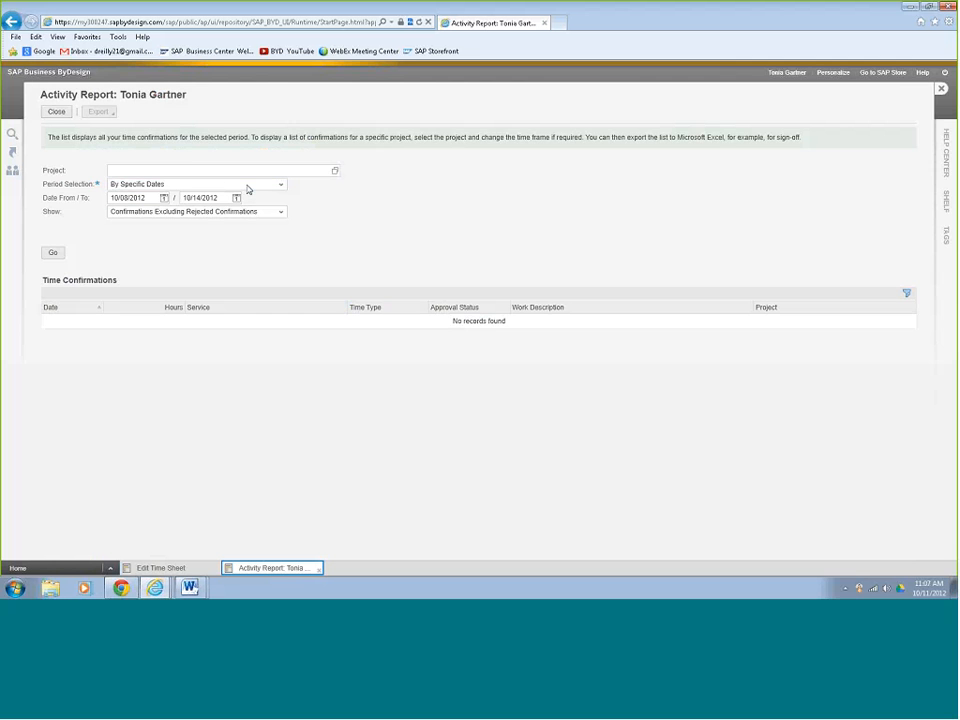
{"action": "left_click", "coordinate": [53, 253]}
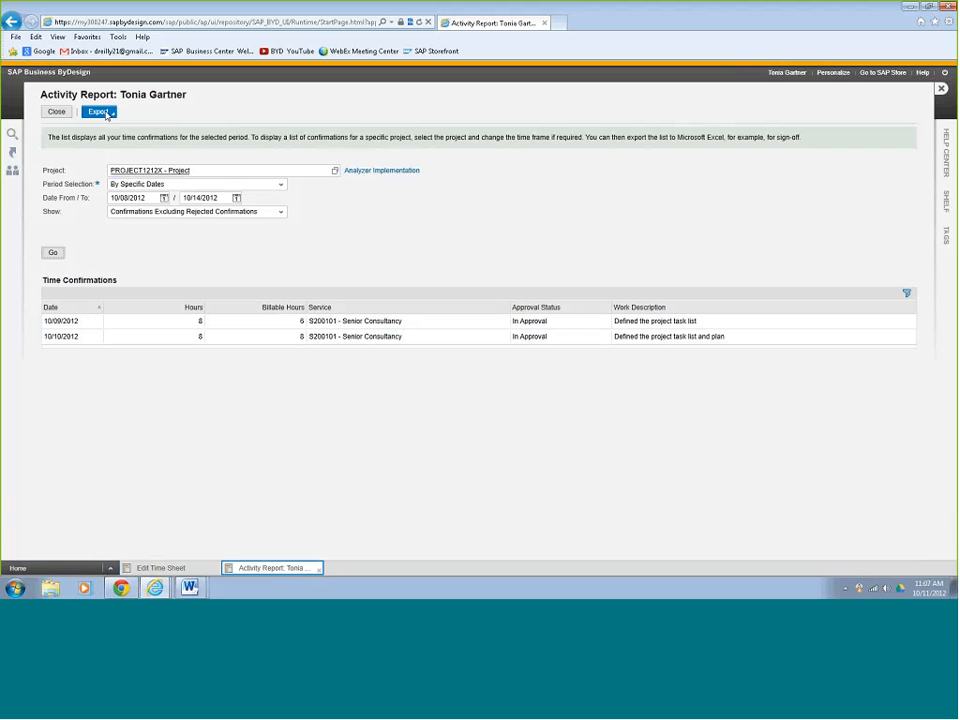
- Export the activity report to Microsoft Excel and open the exported file ListofEmployeeActivities_EN.xlsx
{"action": "left_click", "coordinate": [108, 115]}
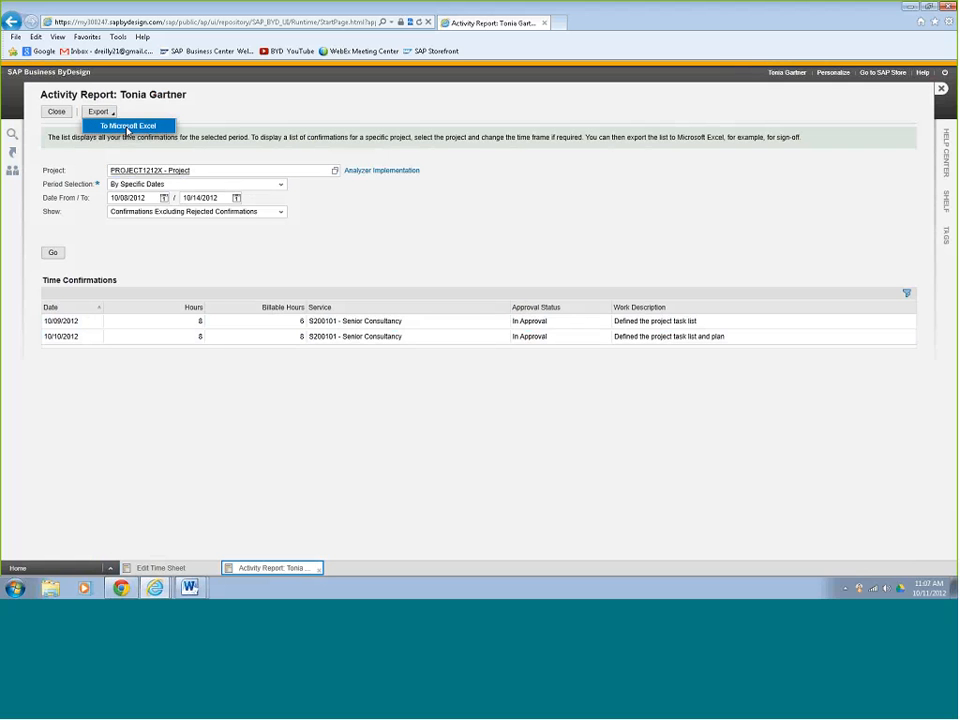
{"action": "left_click", "coordinate": [126, 127]}
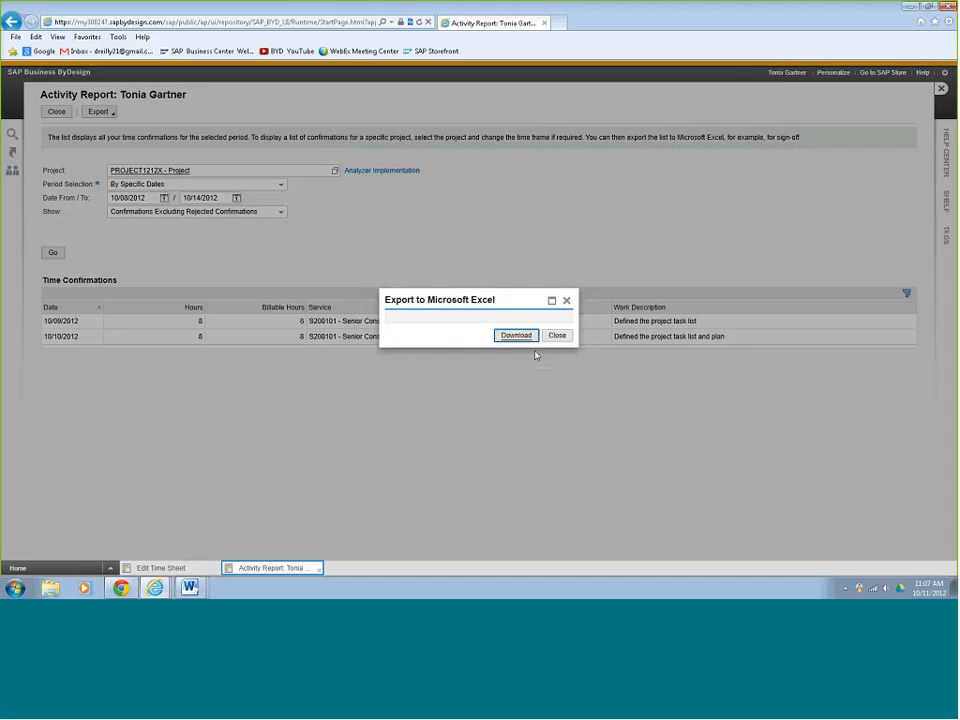
{"action": "left_click", "coordinate": [516, 335]}
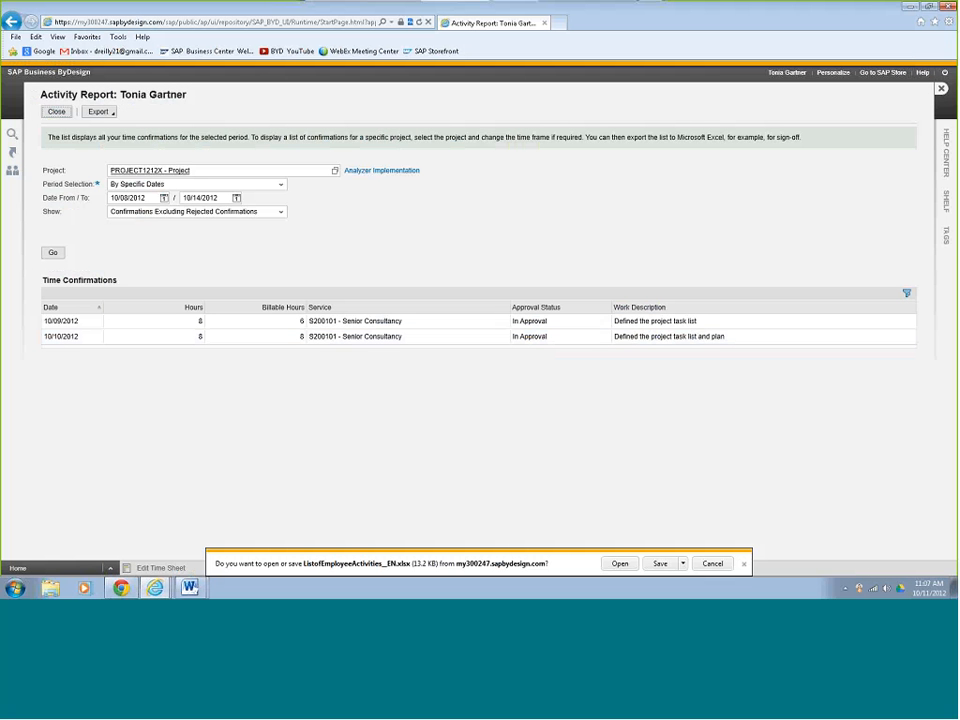
{"action": "left_click", "coordinate": [620, 563]}
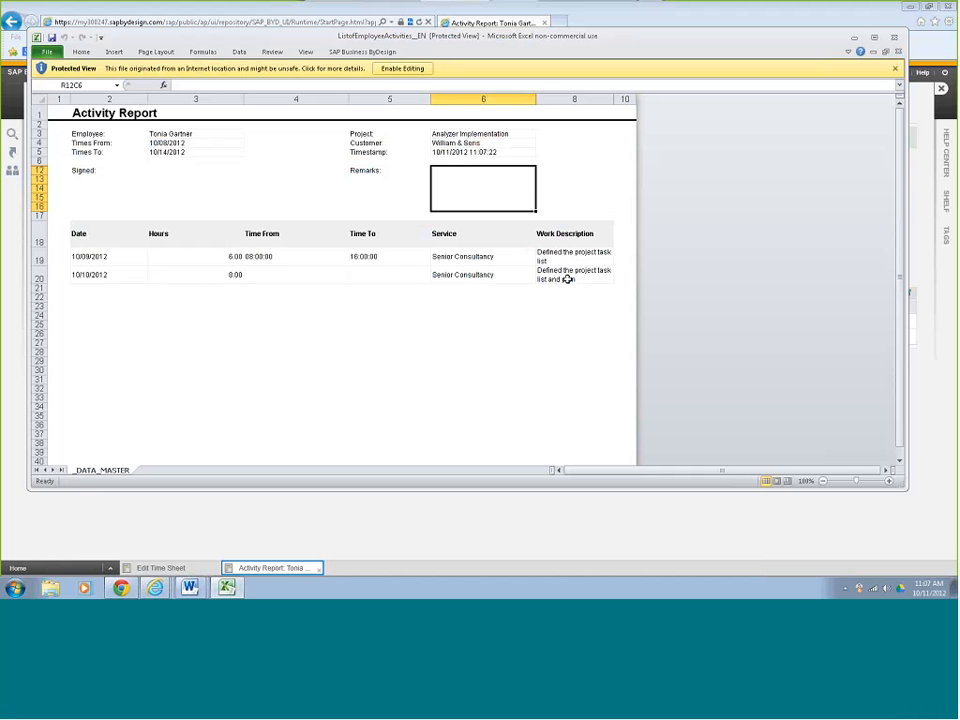
- Close the exported Excel workbook after viewing its signature area, and save and close the time sheet
{"action": "left_click", "coordinate": [146, 184]}
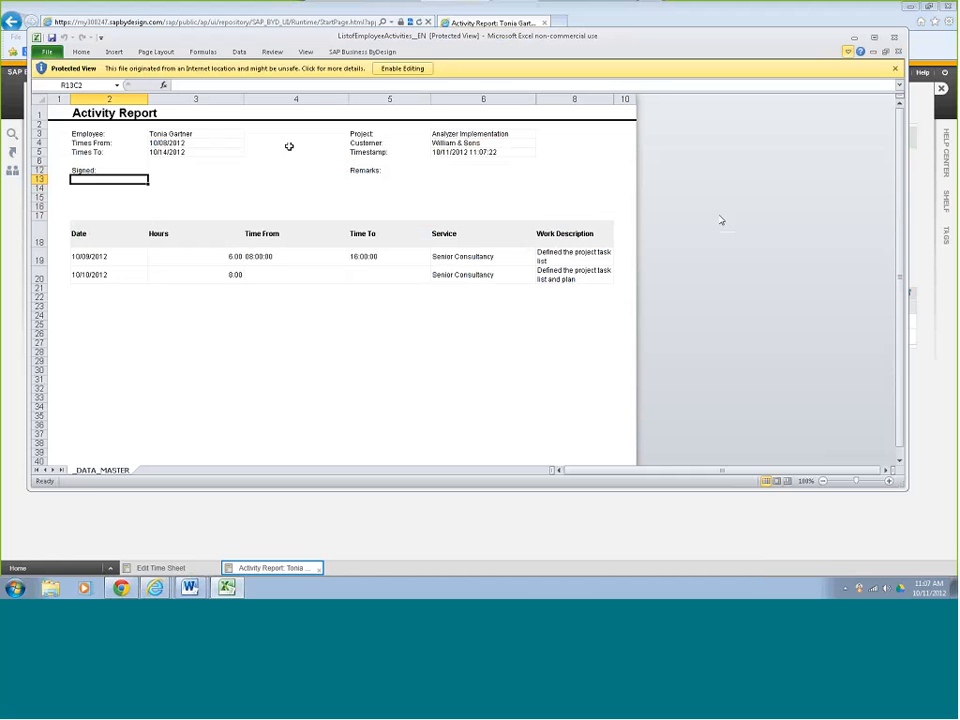
{"action": "left_click", "coordinate": [896, 42]}
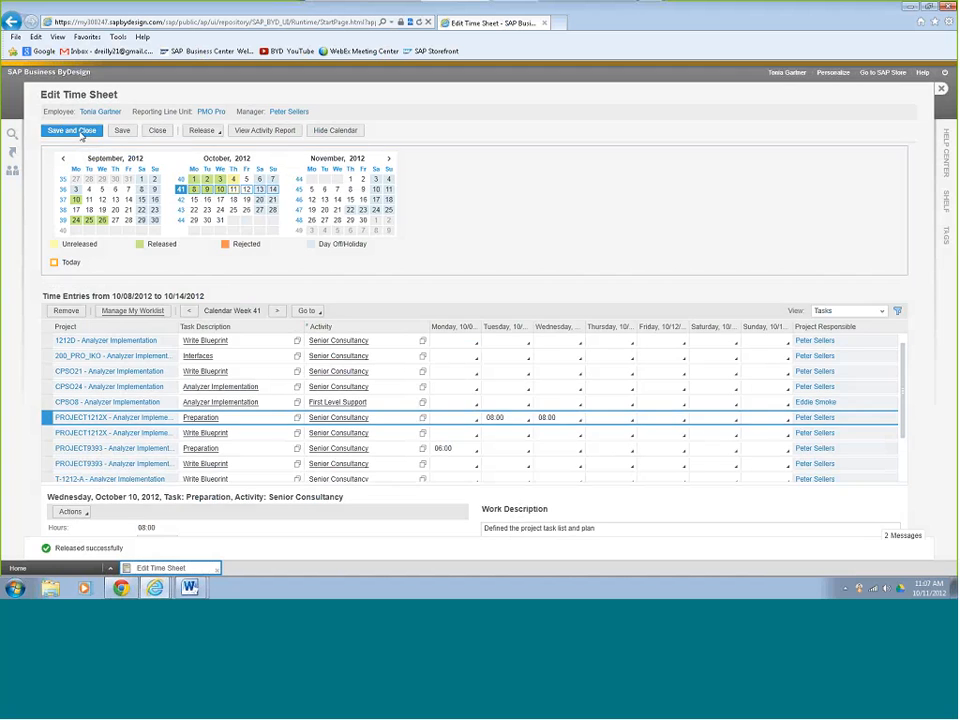
{"action": "left_click", "coordinate": [81, 134]}
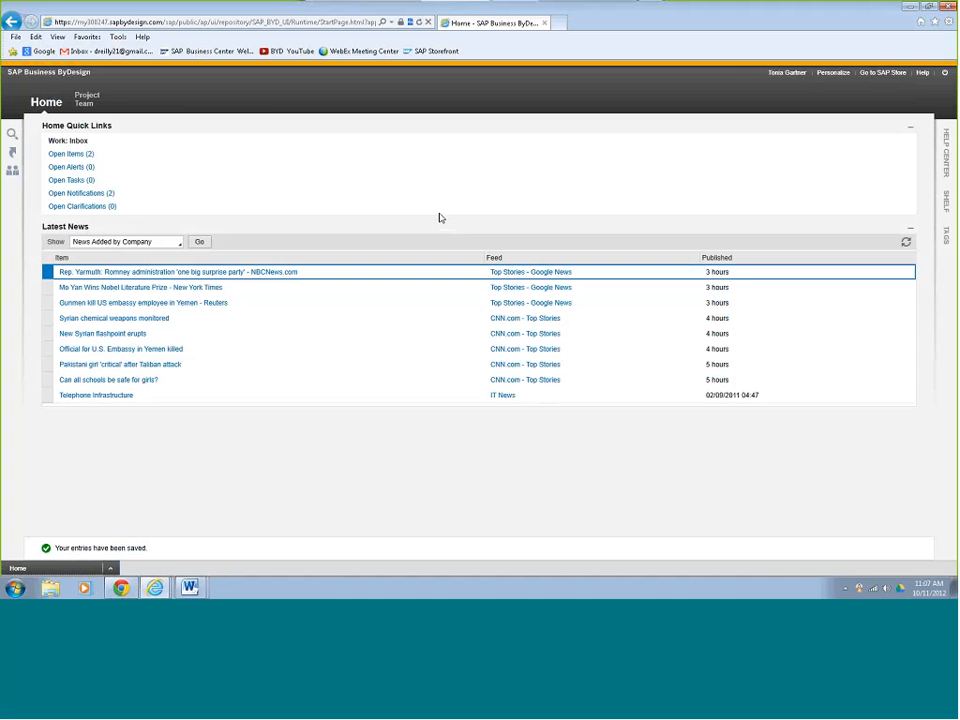
- Create a new expense report of the type Business trip
{"action": "mouse_move", "coordinate": [89, 101]}
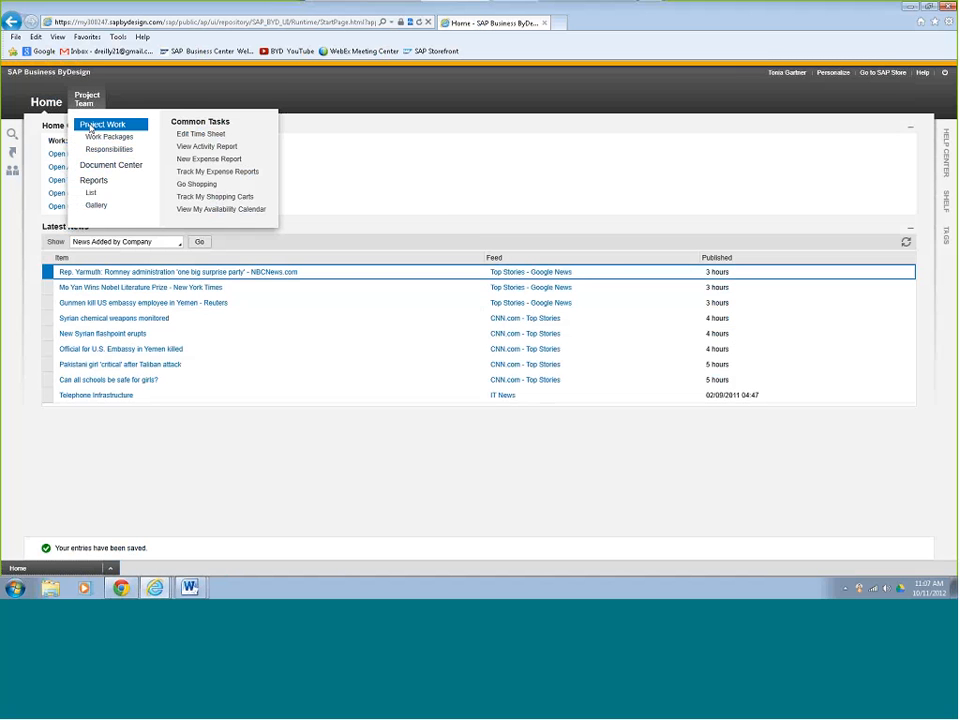
{"action": "left_click", "coordinate": [221, 161]}
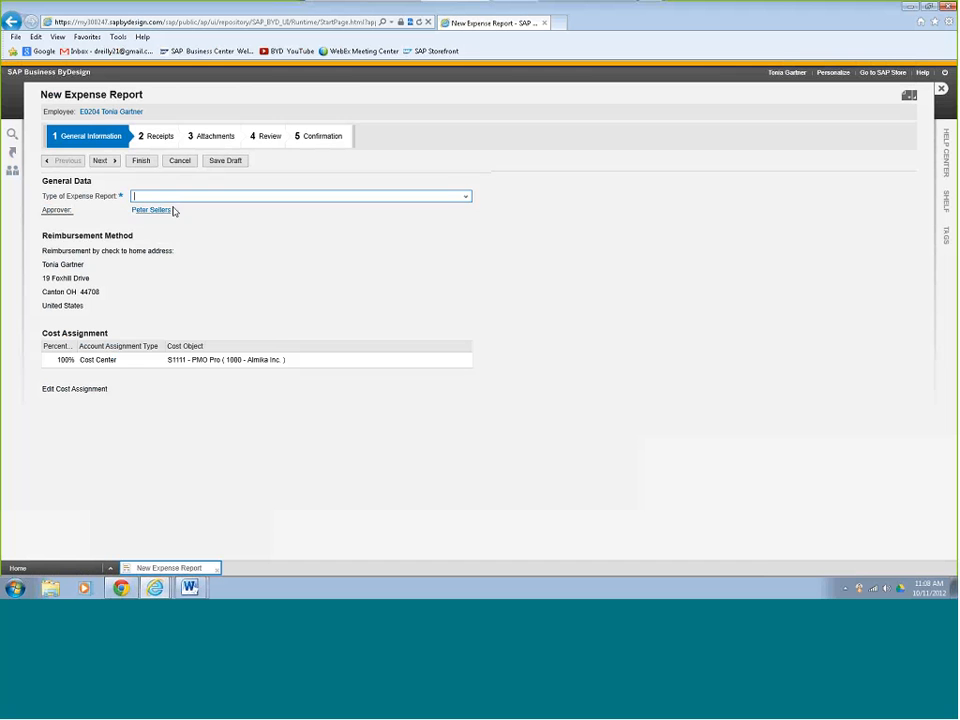
{"action": "left_click", "coordinate": [466, 197]}
{"action": "left_click", "coordinate": [396, 211]}
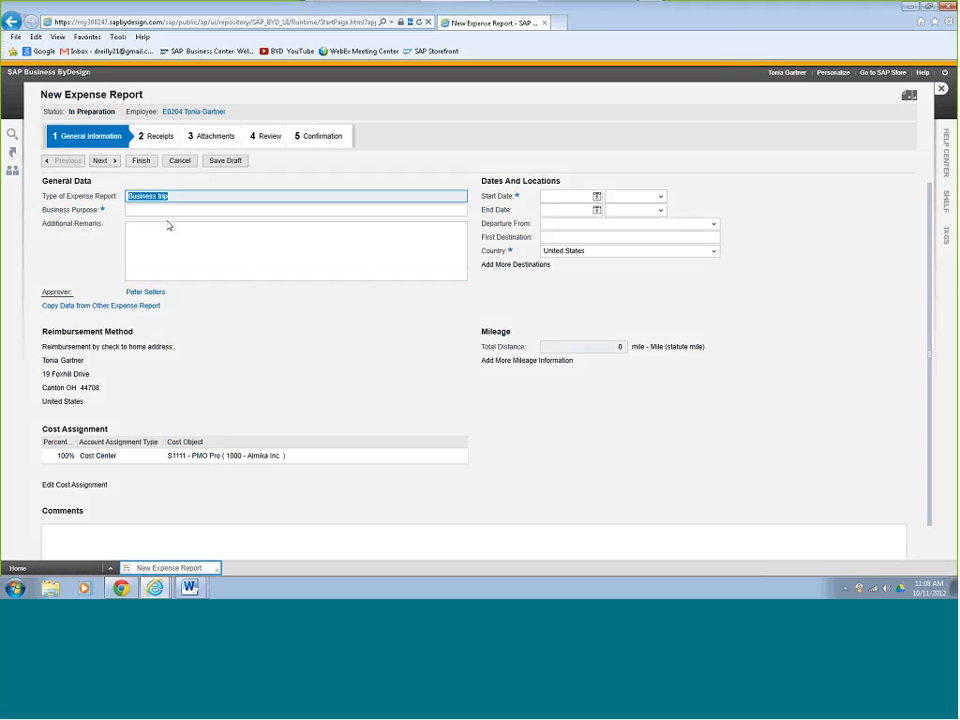
- Enter the business purpose "Travel to client site in charlotte" and set the trip's start date to 10/10/2012
{"action": "left_click", "coordinate": [171, 209]}
{"action": "type", "text": "Travel"}
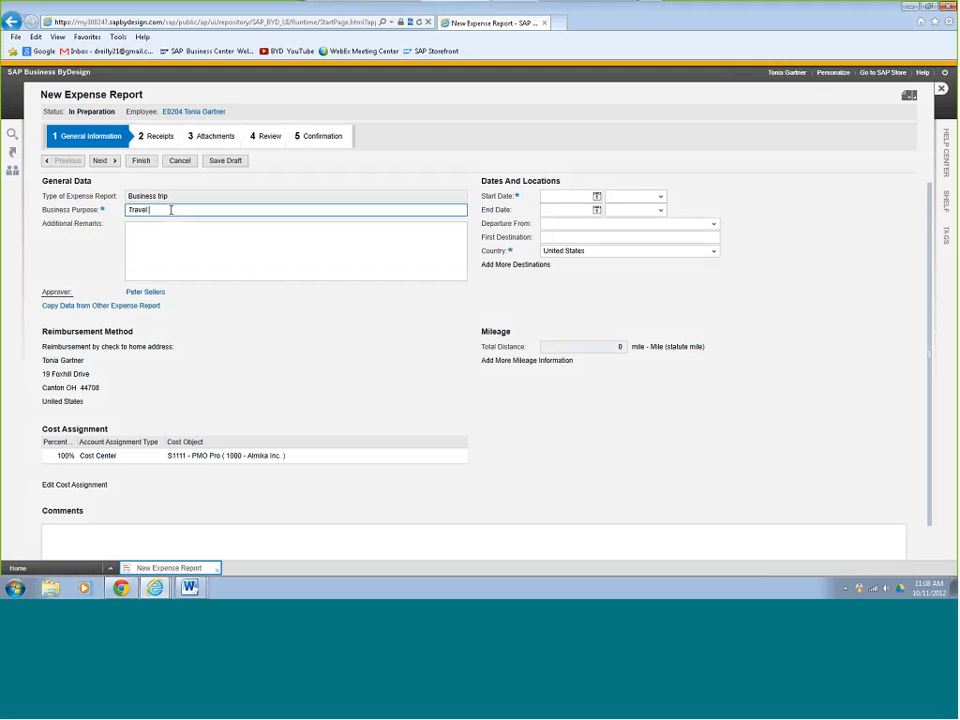
{"action": "type", "text": " to client site in charlotte"}
{"action": "left_click", "coordinate": [597, 196]}
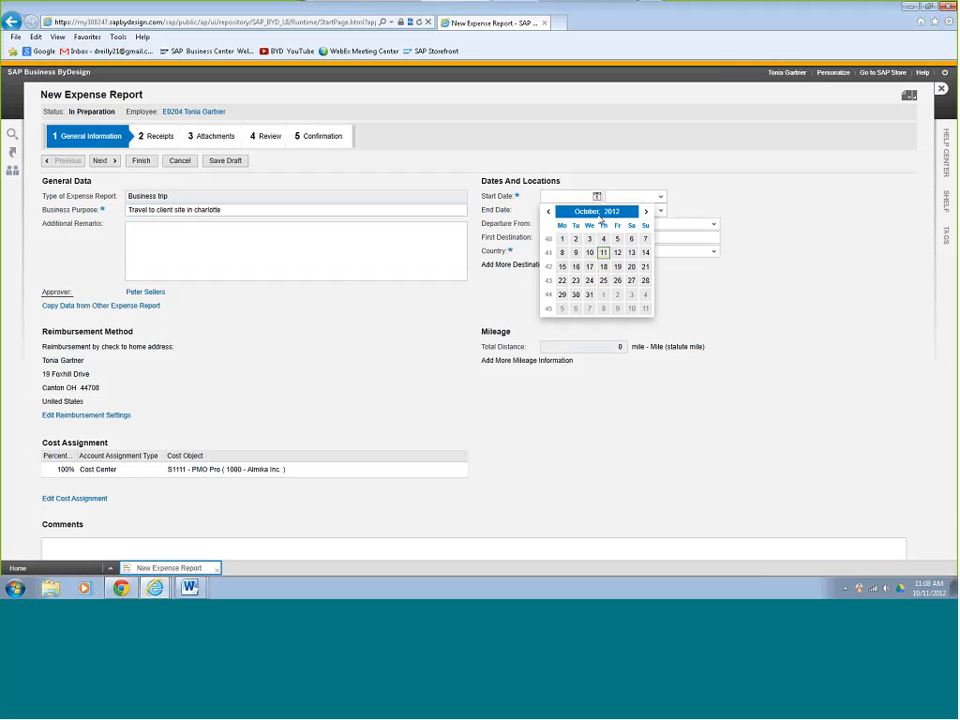
{"action": "left_click", "coordinate": [590, 253]}
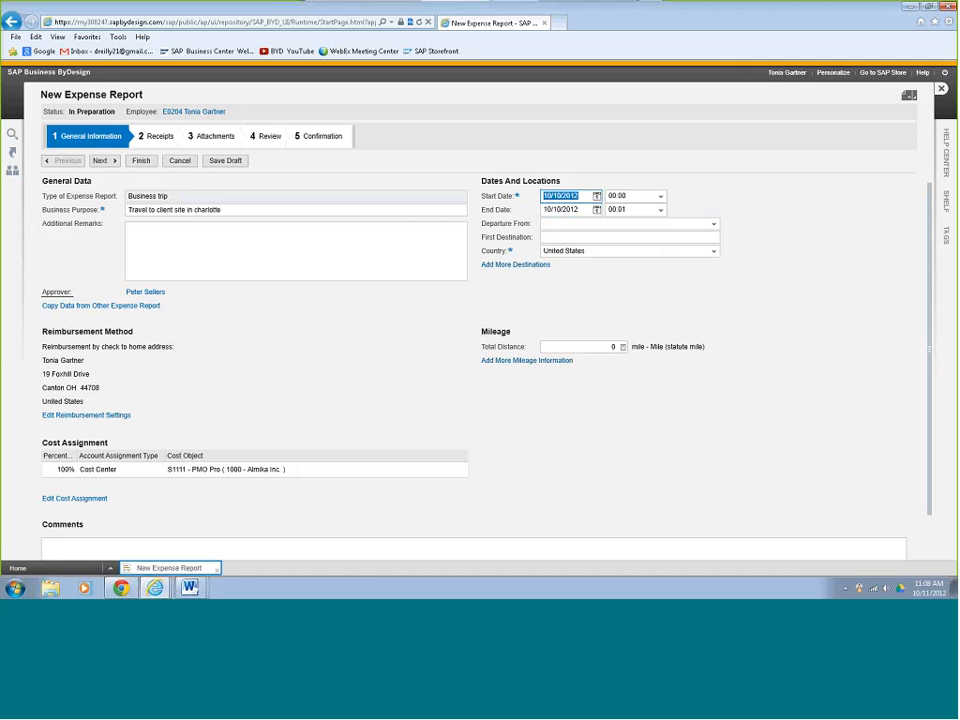
- Add a row to the expense report's cost assignment and set its account assignment type to Project Task
{"action": "scroll", "coordinate": [388, 333], "scroll_direction": "down", "scroll_amount": 1}
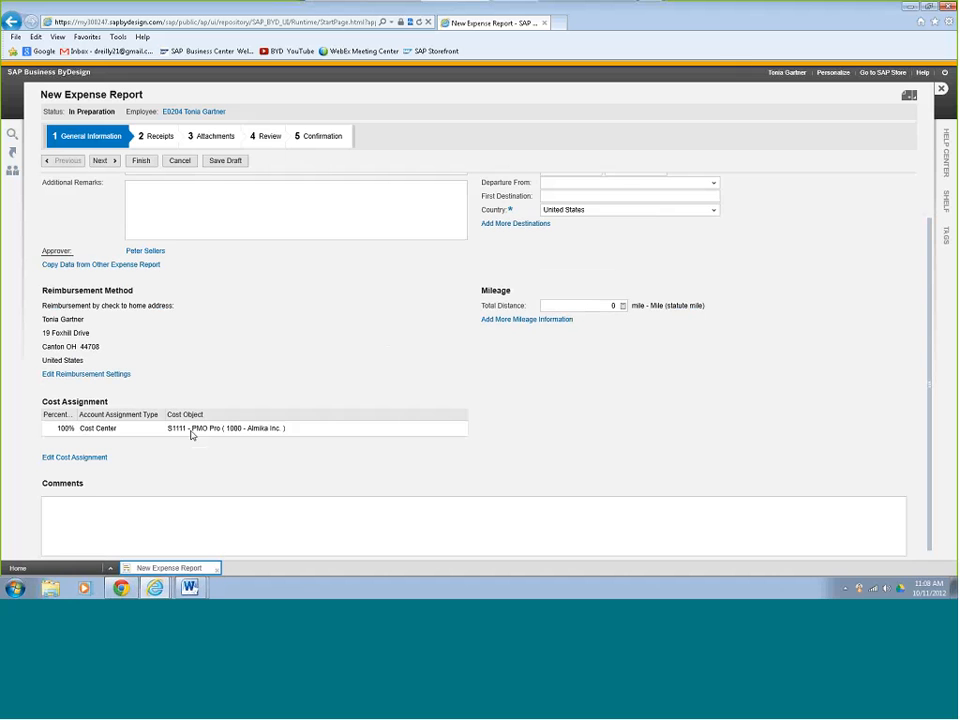
{"action": "left_click", "coordinate": [95, 458]}
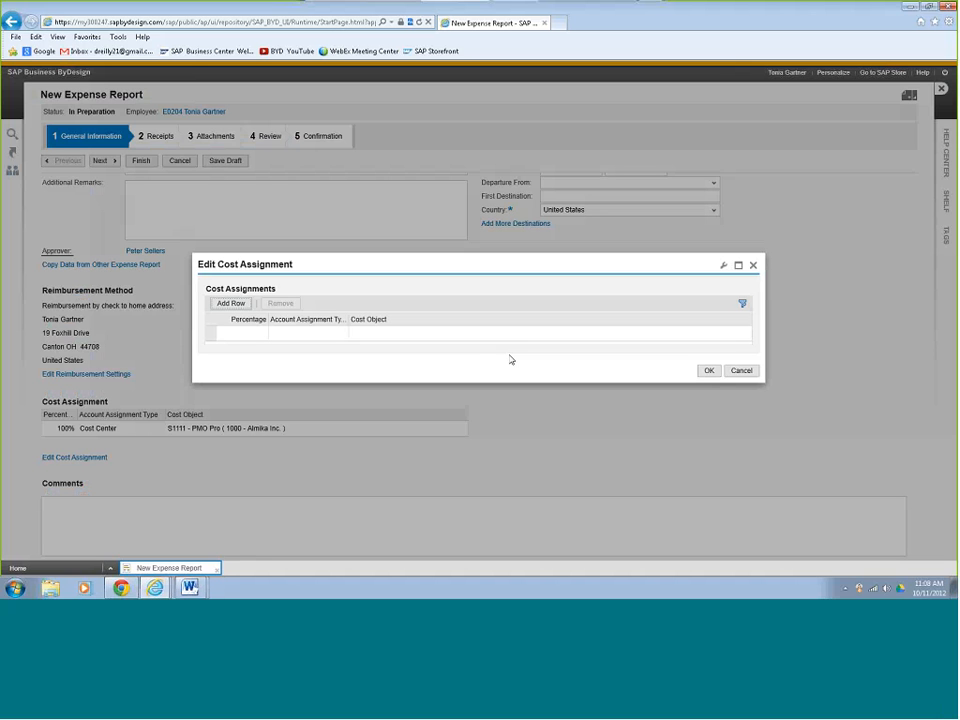
{"action": "left_click", "coordinate": [233, 305]}
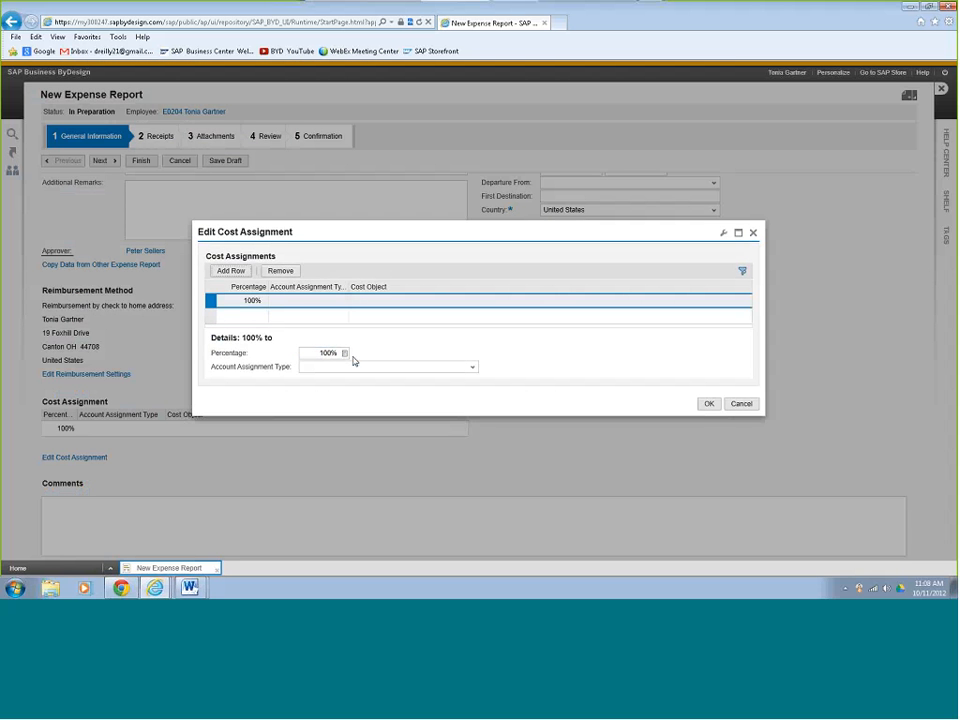
{"action": "left_click", "coordinate": [352, 367]}
{"action": "left_click", "coordinate": [330, 353]}
{"action": "left_click", "coordinate": [473, 368]}
{"action": "left_click", "coordinate": [473, 368]}
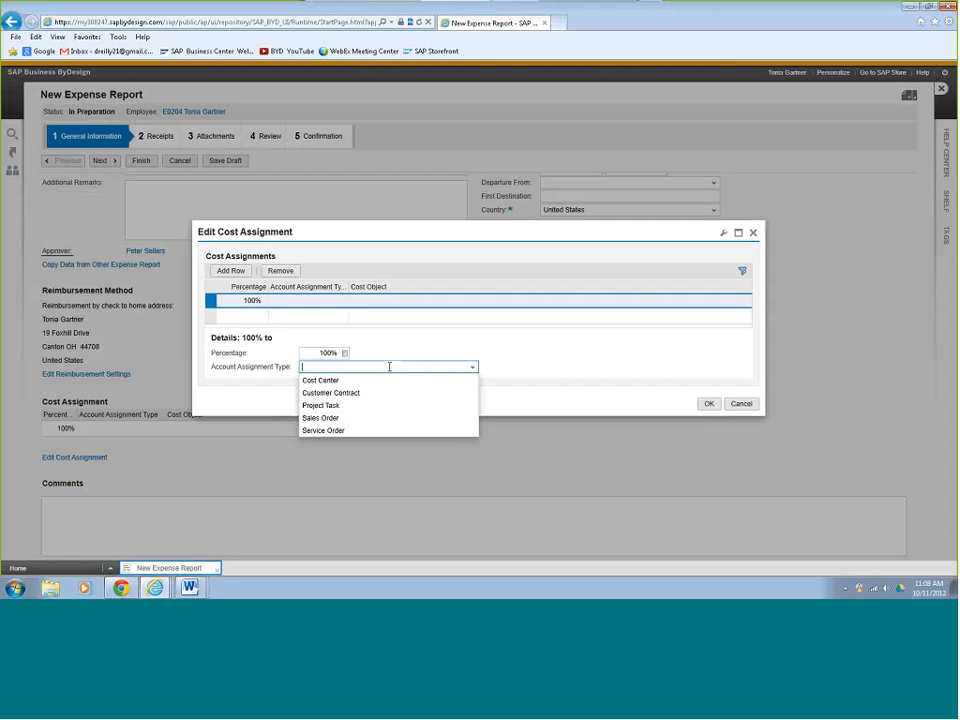
{"action": "left_click", "coordinate": [473, 368]}
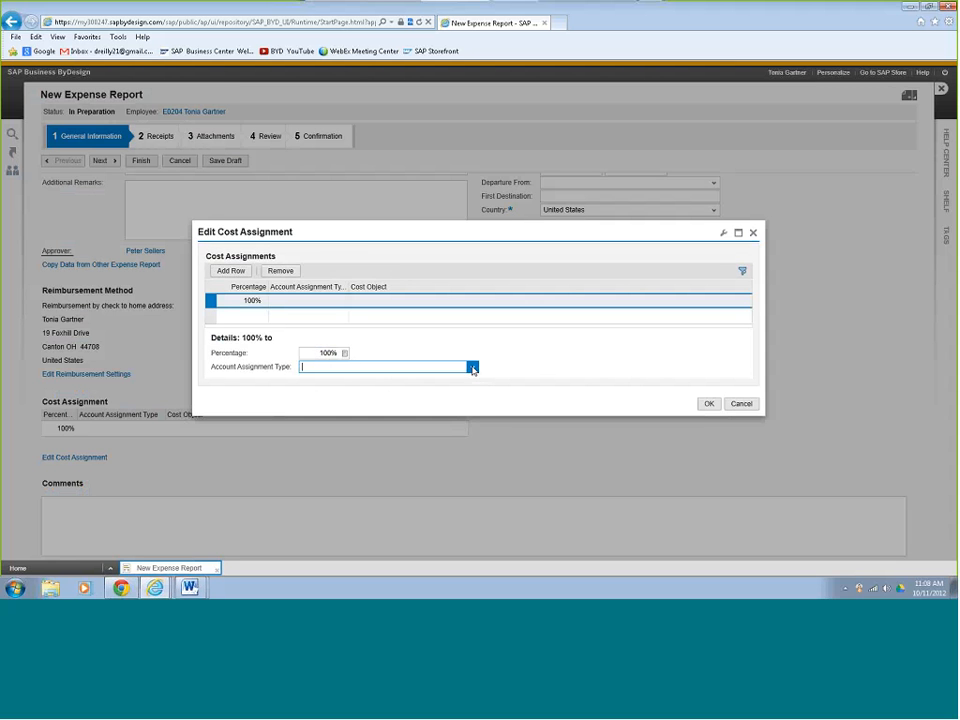
{"action": "left_click", "coordinate": [473, 368]}
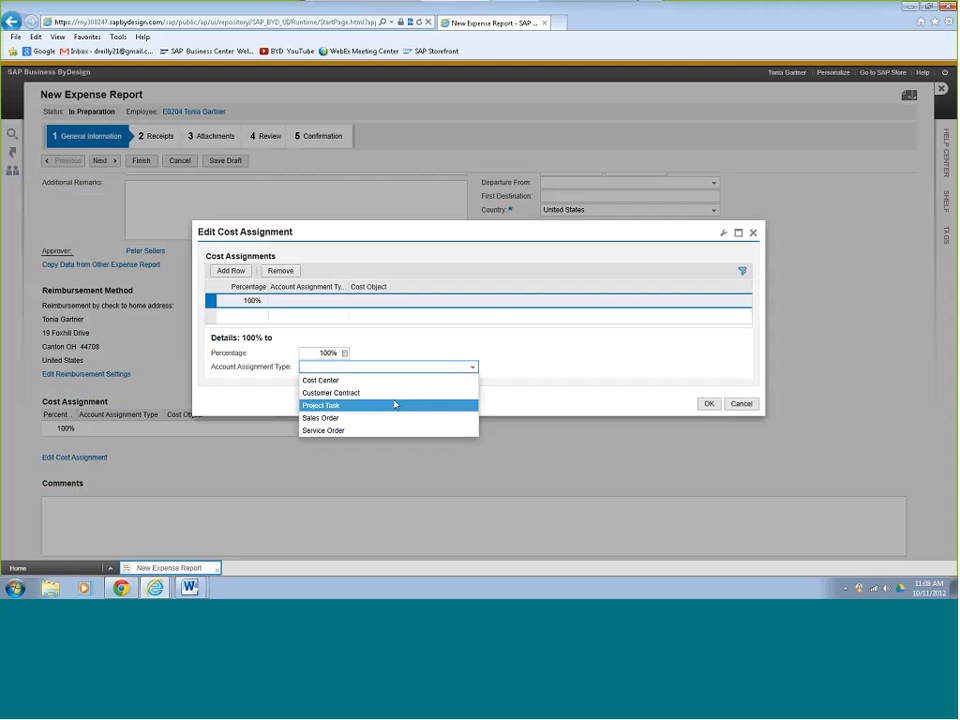
{"action": "left_click", "coordinate": [395, 404]}
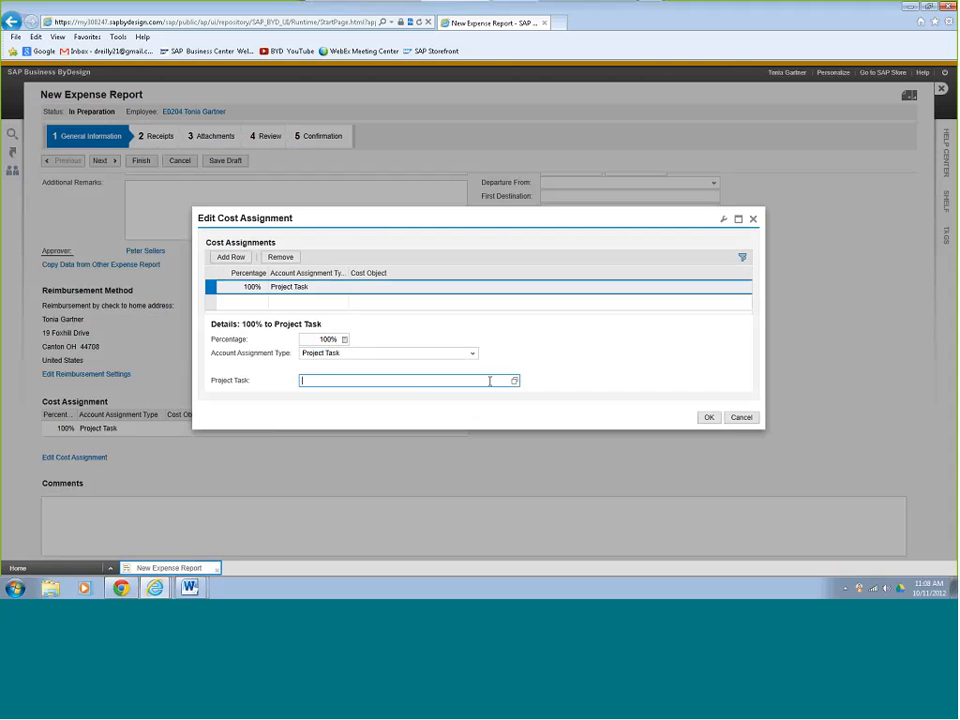
- Assign the cost row to the project task PROJECT1212X_1110 Preparation and accept the cost assignment
{"action": "type", "text": "project"}
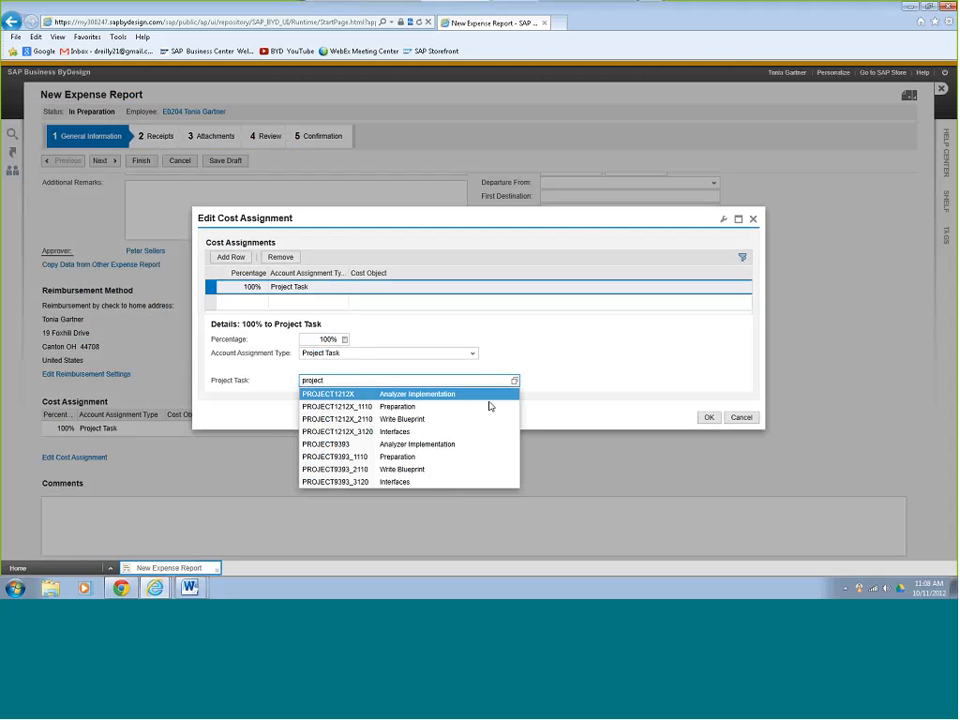
{"action": "left_click", "coordinate": [439, 405]}
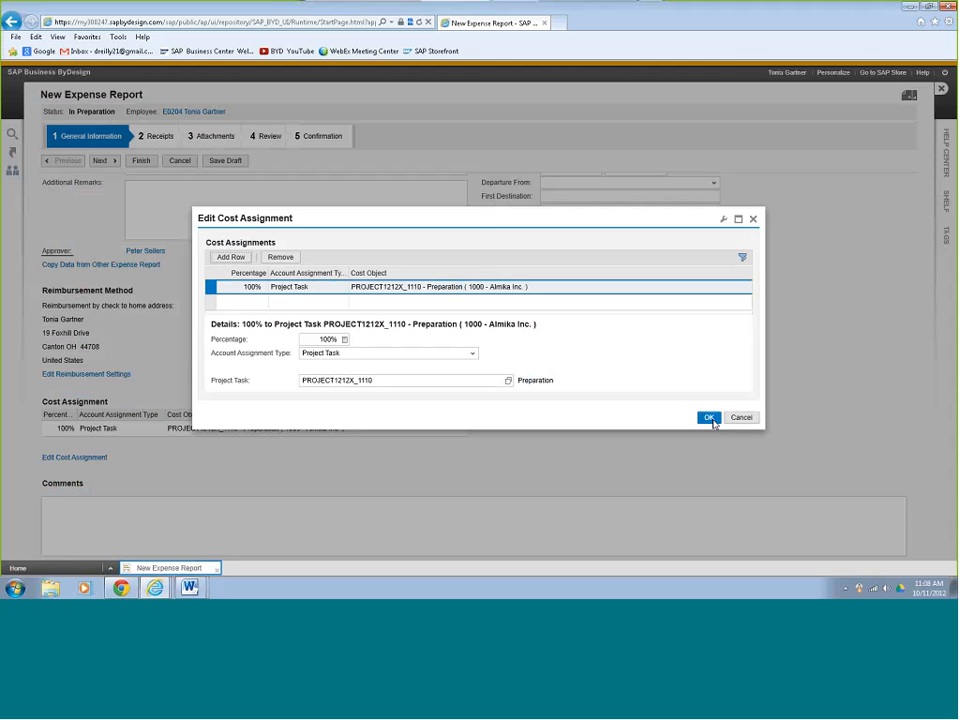
{"action": "left_click", "coordinate": [710, 419]}
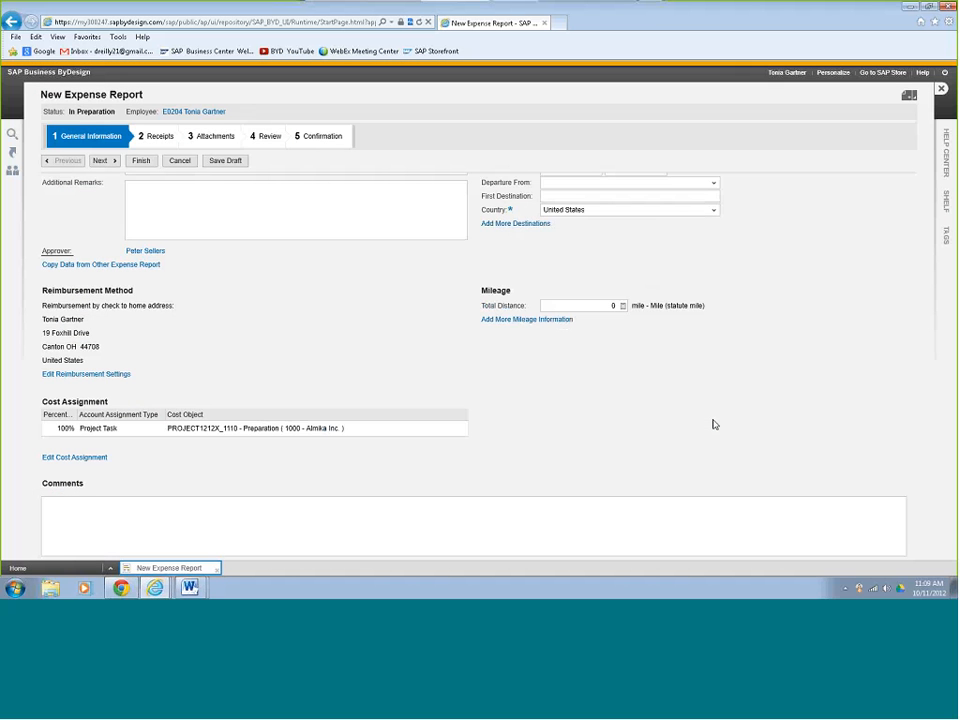
- Continue to the expense receipts and add a Flight receipt with an amount of 500.00 USD
{"action": "left_click", "coordinate": [103, 161]}
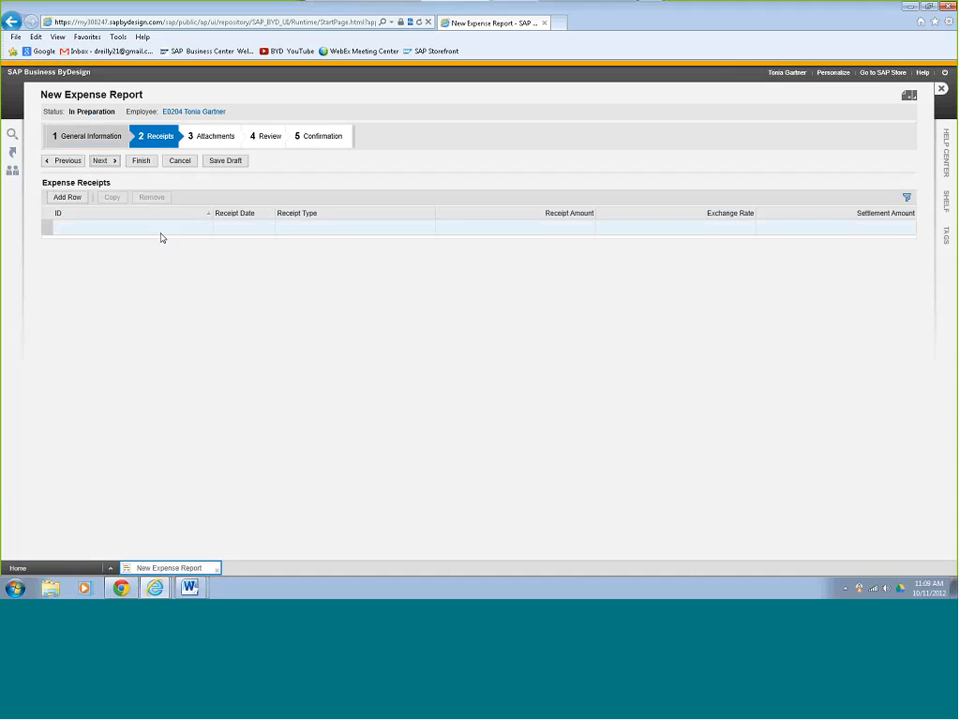
{"action": "left_click", "coordinate": [77, 198]}
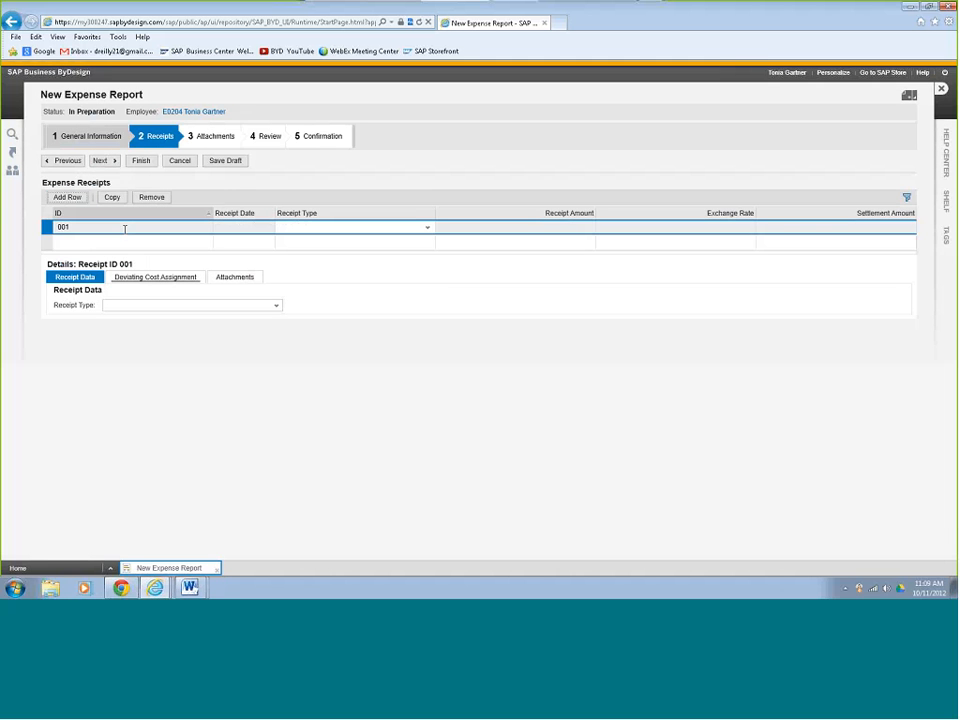
{"action": "left_click", "coordinate": [427, 228]}
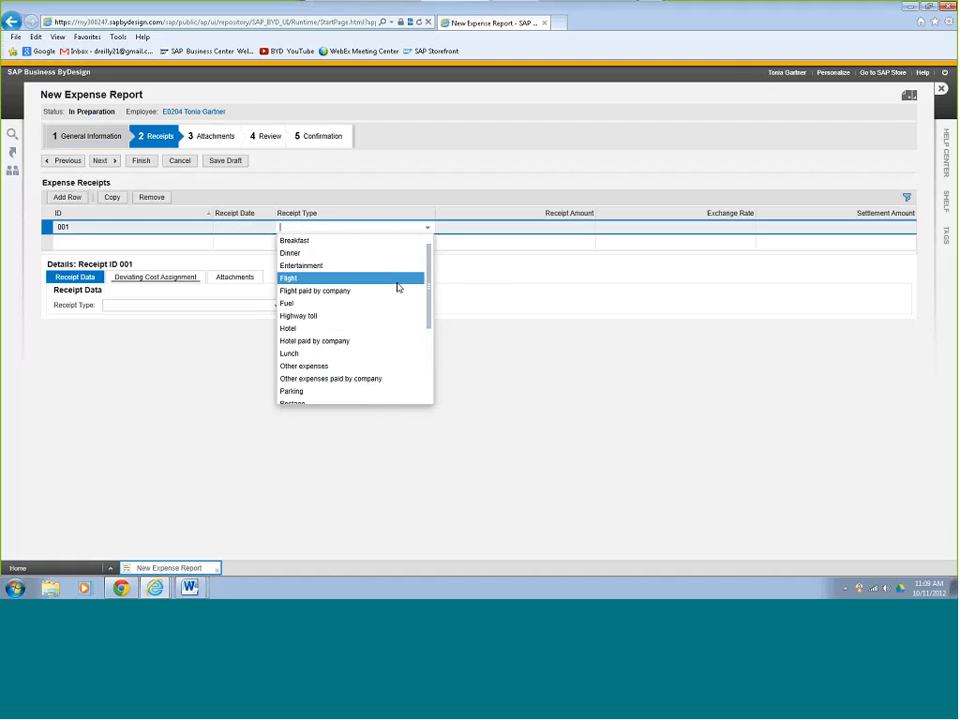
{"action": "left_click", "coordinate": [396, 279]}
{"action": "left_click", "coordinate": [546, 228]}
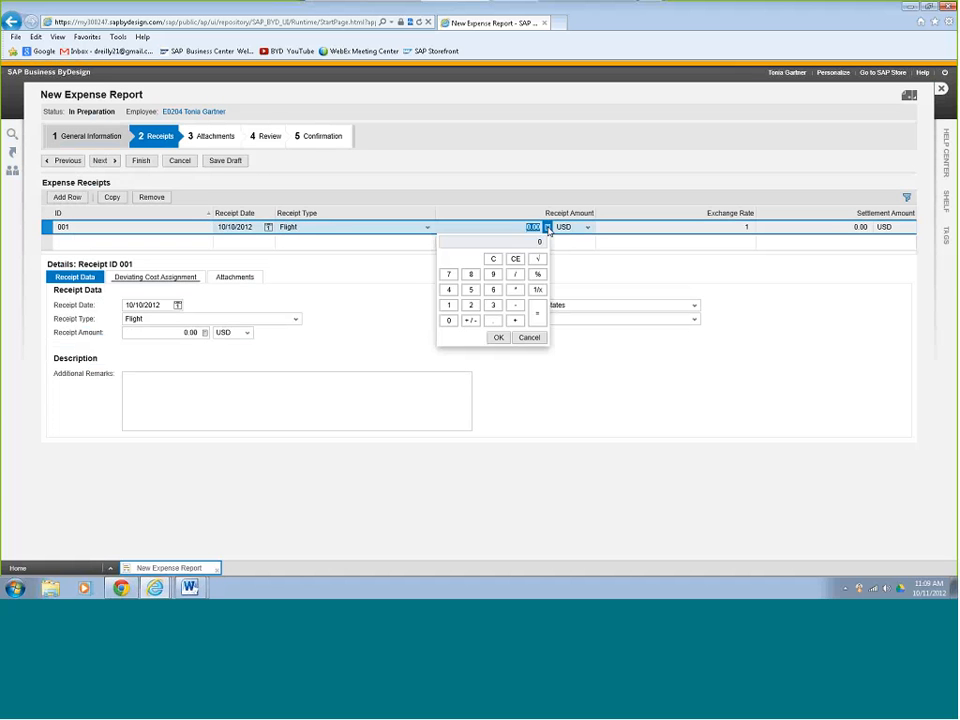
{"action": "left_click", "coordinate": [471, 289]}
{"action": "left_click", "coordinate": [449, 320]}
{"action": "left_click", "coordinate": [449, 320]}
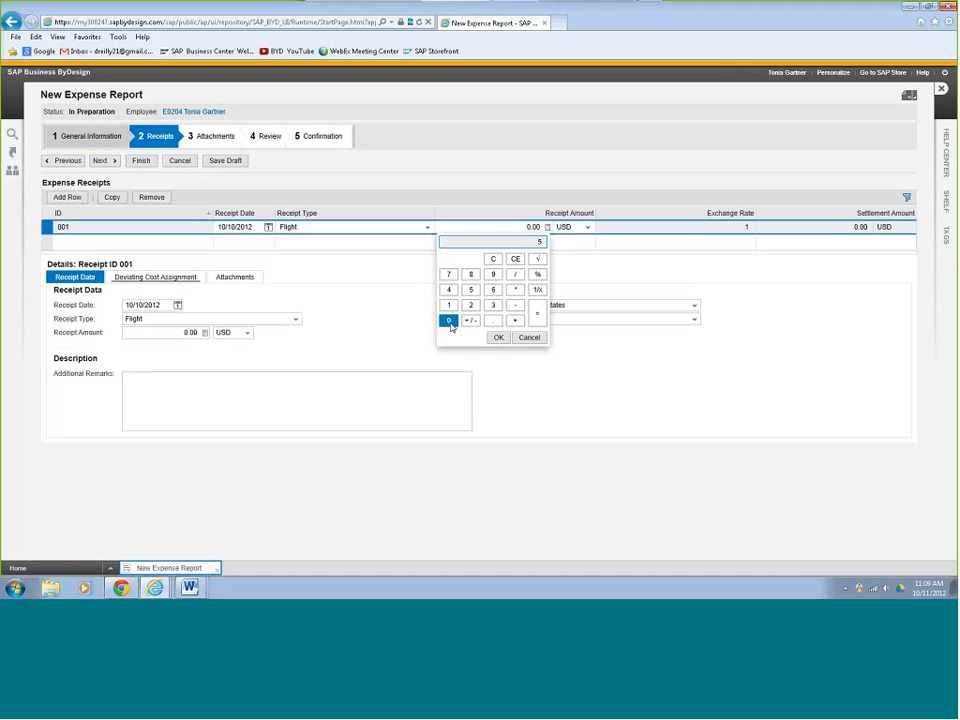
{"action": "left_click", "coordinate": [498, 337]}
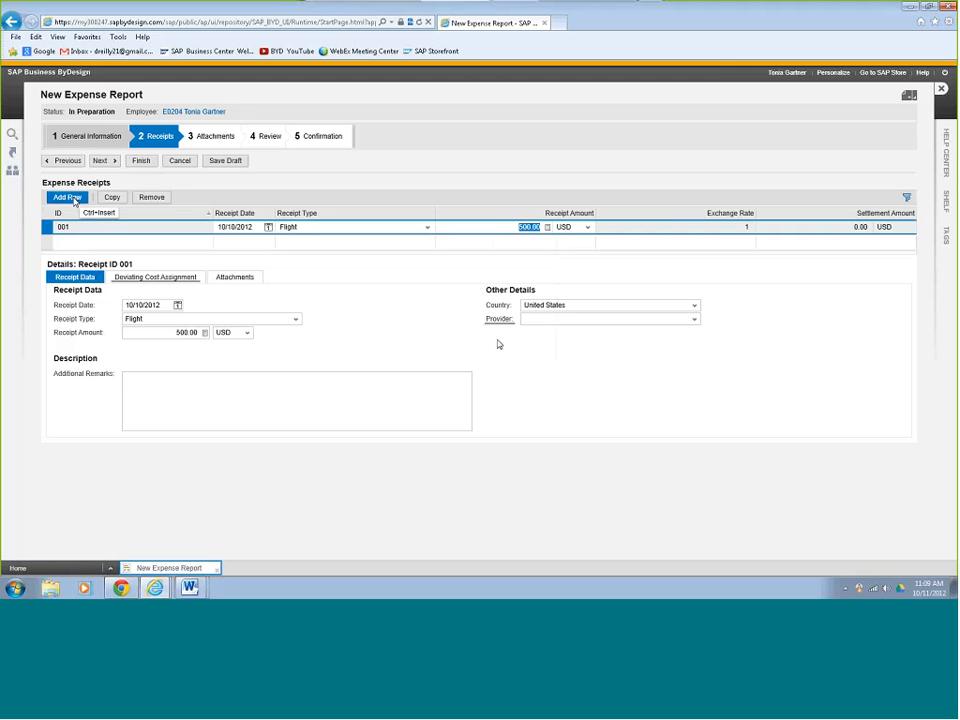
- Add a second expense receipt of the type Parking with an amount of 70.00 USD
{"action": "left_click", "coordinate": [69, 198]}
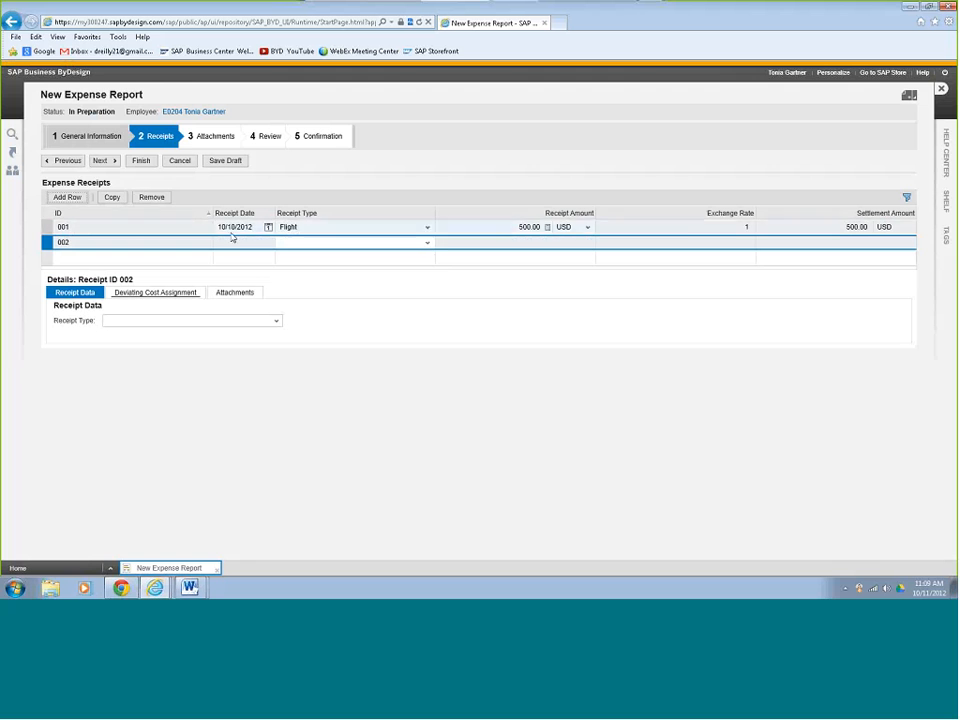
{"action": "left_click", "coordinate": [428, 243]}
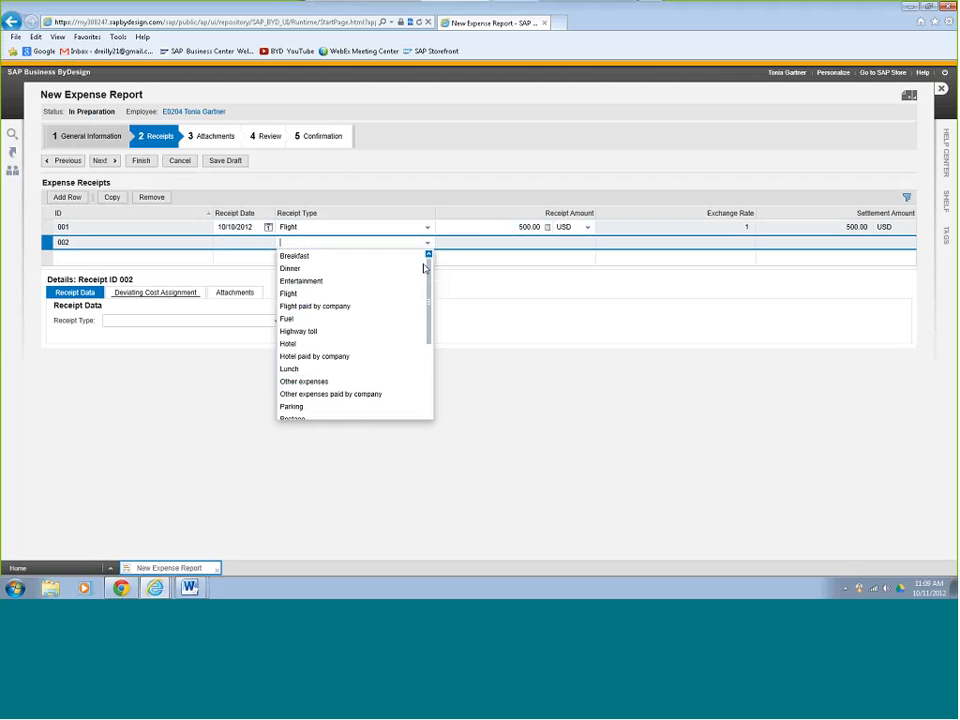
{"action": "left_click", "coordinate": [376, 407]}
{"action": "key", "text": "Tab"}
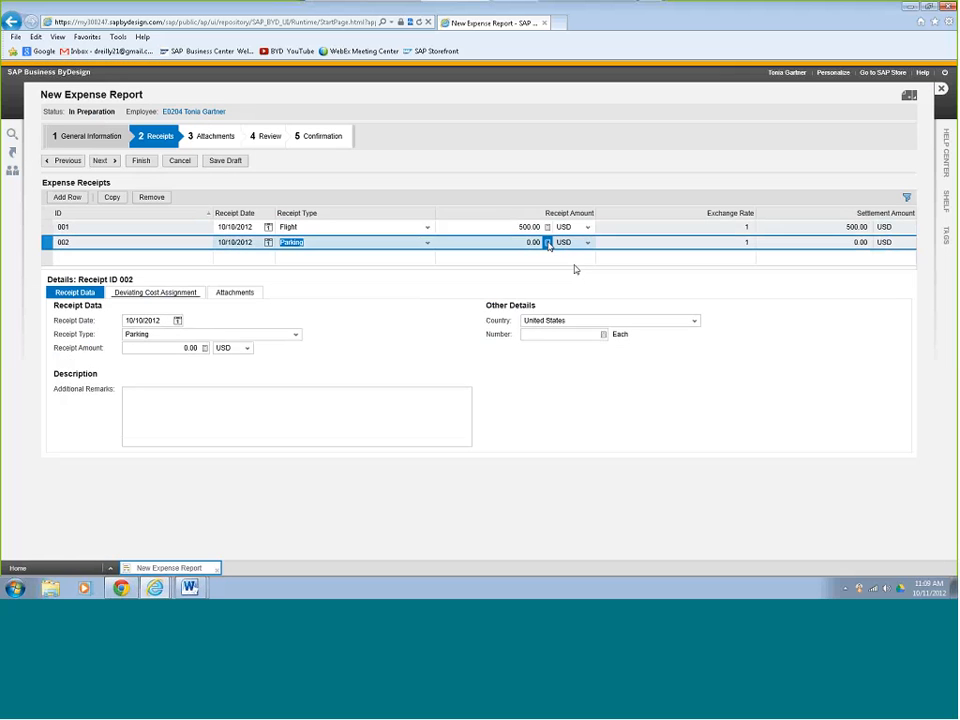
{"action": "left_click", "coordinate": [547, 242]}
{"action": "left_click", "coordinate": [450, 291]}
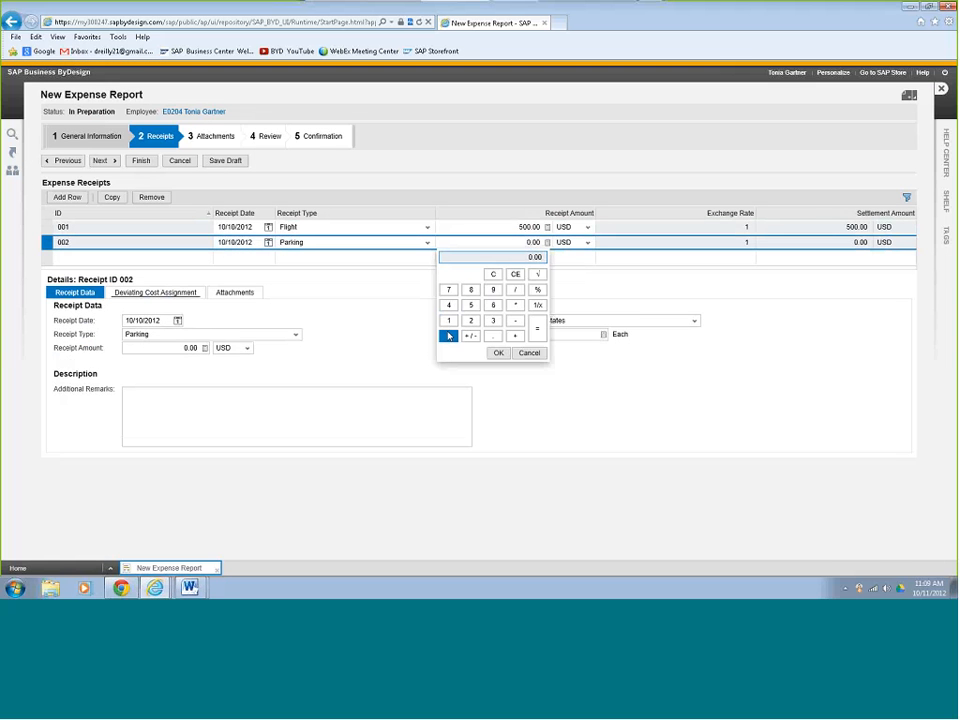
{"action": "left_click", "coordinate": [448, 335]}
{"action": "left_click", "coordinate": [497, 352]}
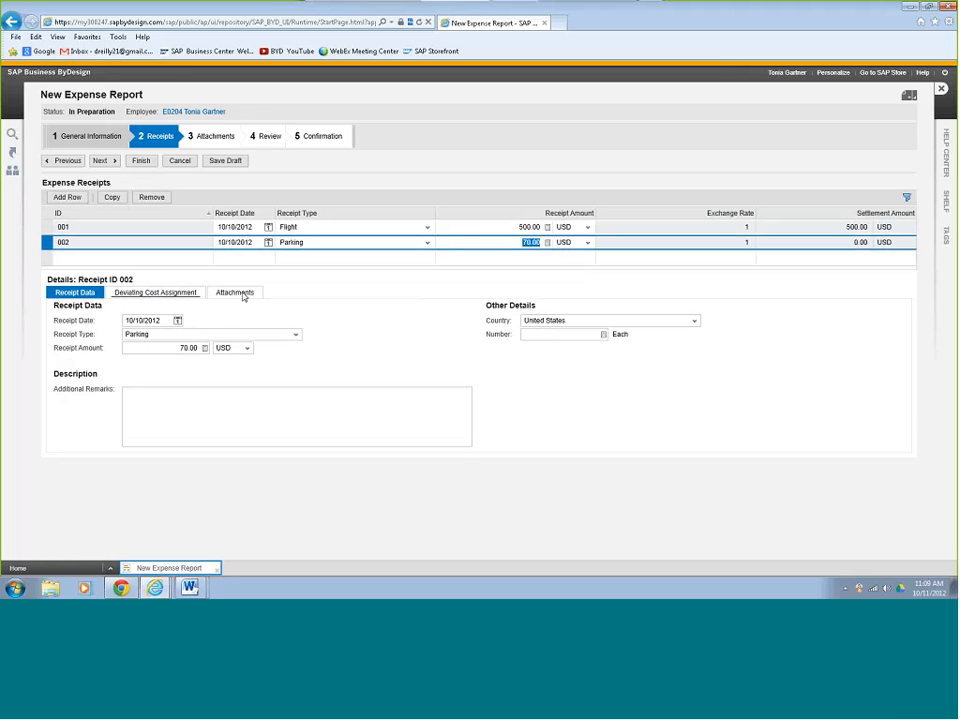
- Continue past the attachments to the review, preview the expense report document down to its receipts, and close the preview
{"action": "left_click", "coordinate": [102, 161]}
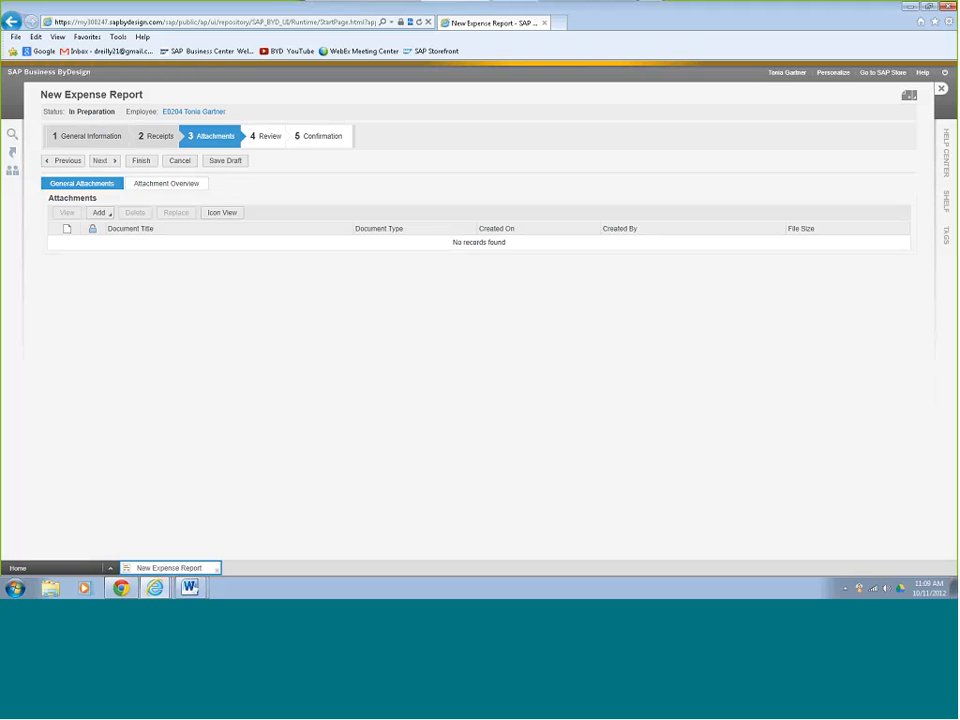
{"action": "left_click", "coordinate": [105, 161]}
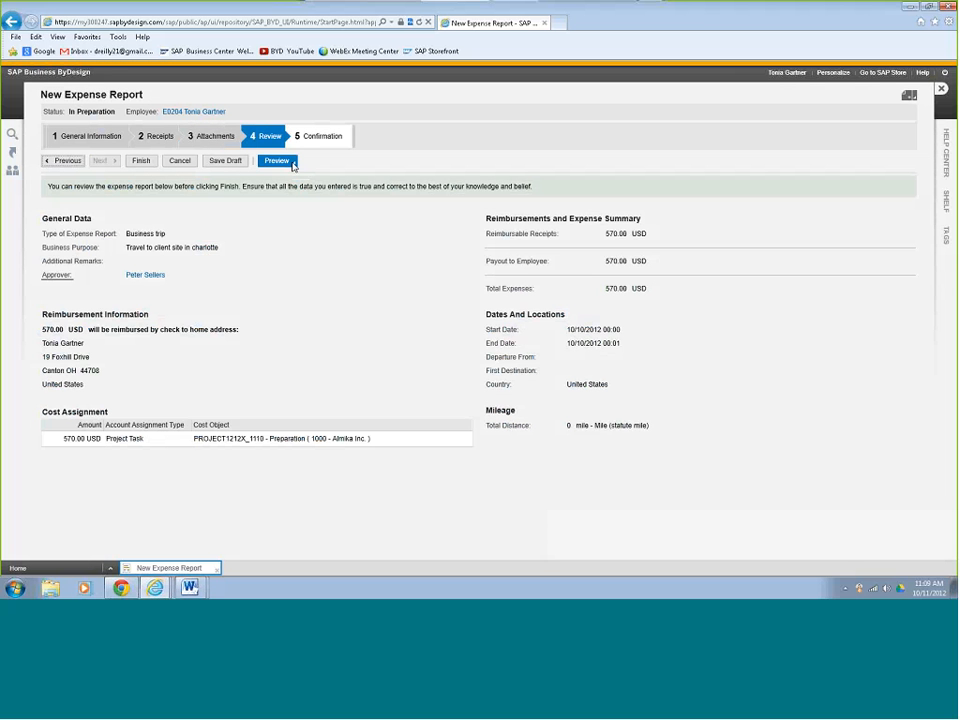
{"action": "left_click", "coordinate": [284, 161]}
{"action": "left_click", "coordinate": [299, 176]}
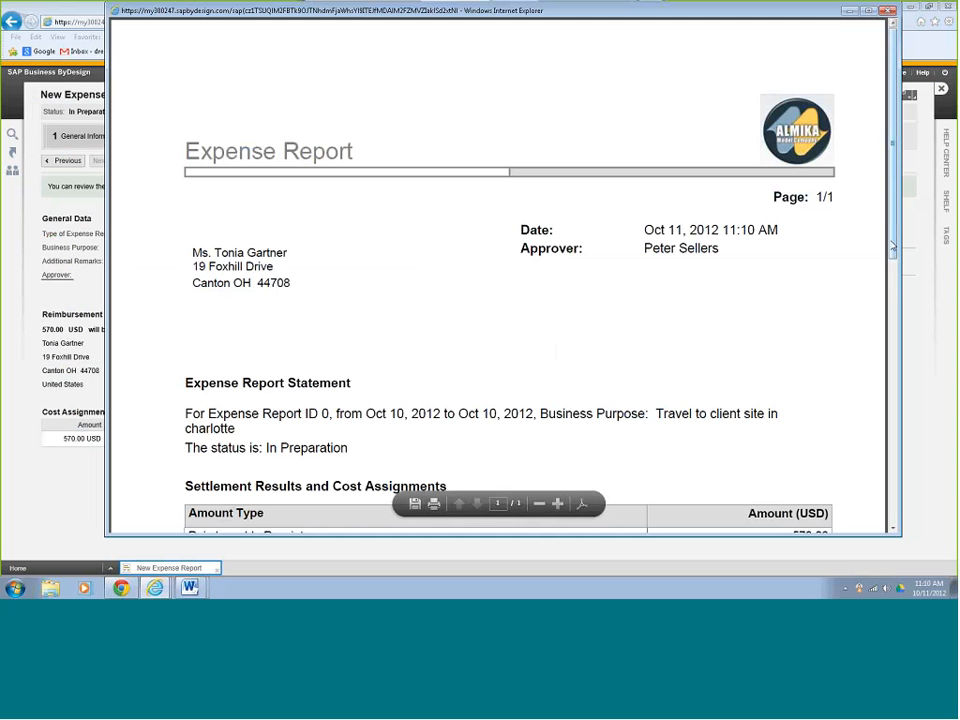
{"action": "left_click_drag", "start_coordinate": [893, 245], "coordinate": [891, 525]}
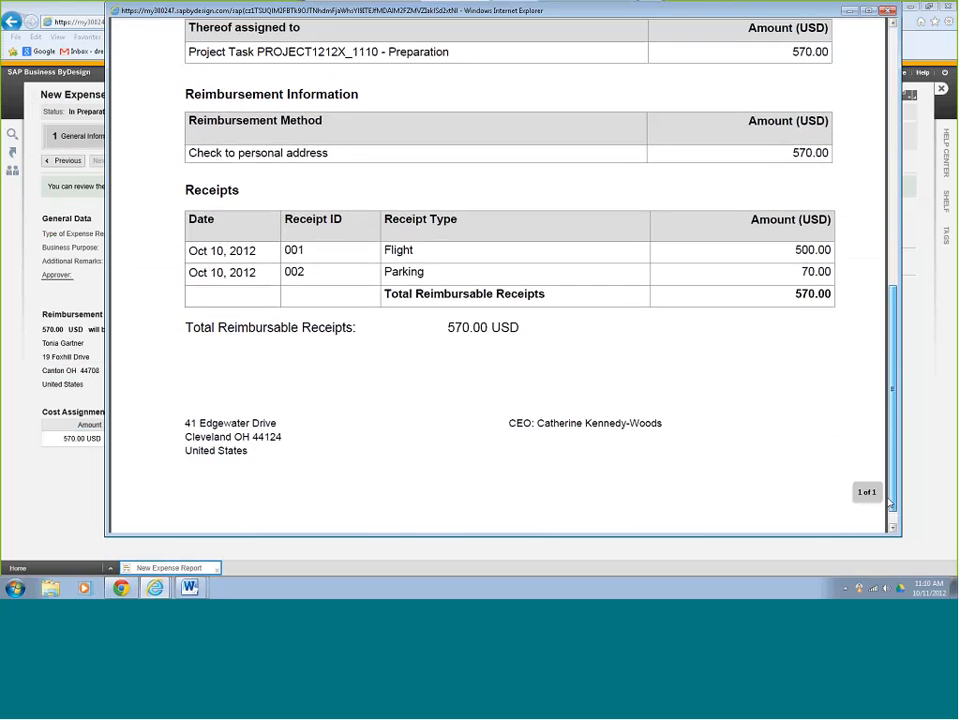
{"action": "left_click", "coordinate": [888, 11]}
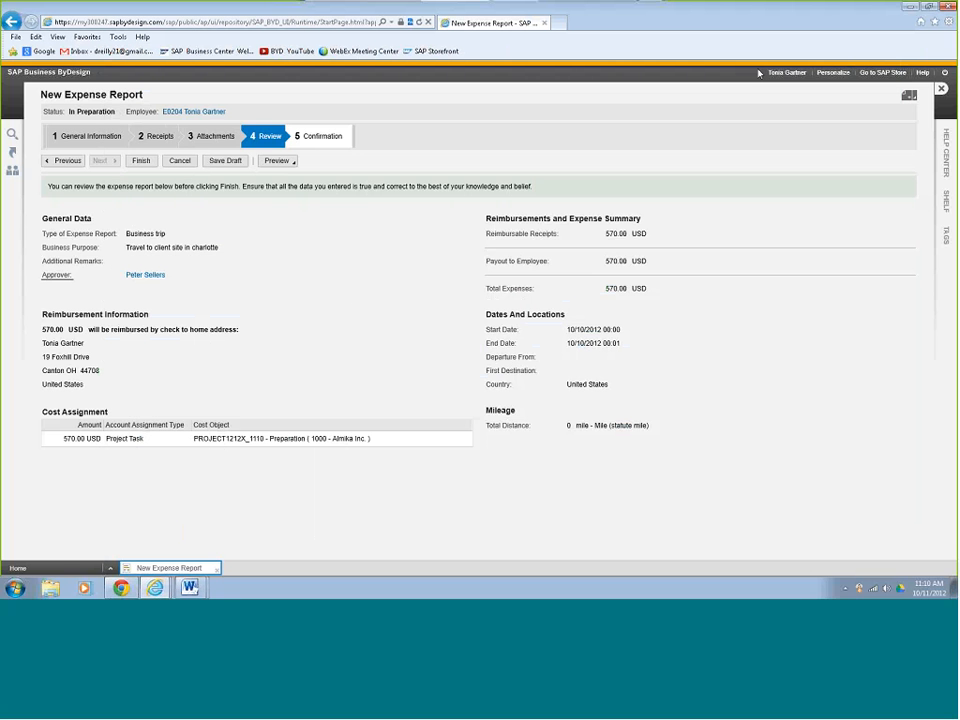
- Finish the business trip expense report and close its confirmation
{"action": "left_click", "coordinate": [149, 165]}
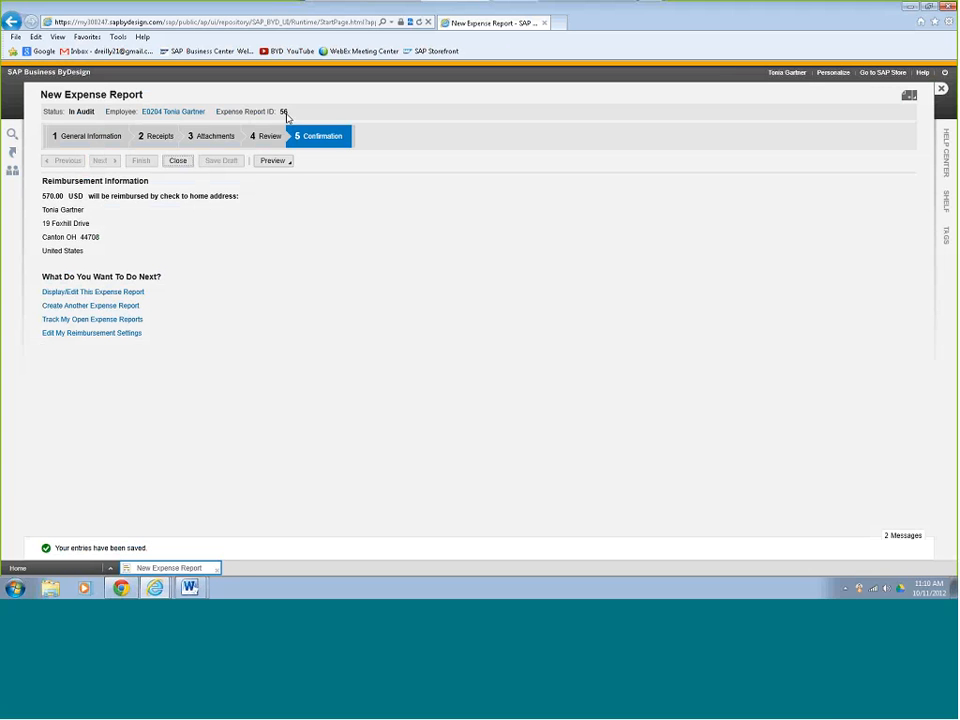
{"action": "left_click", "coordinate": [178, 162]}
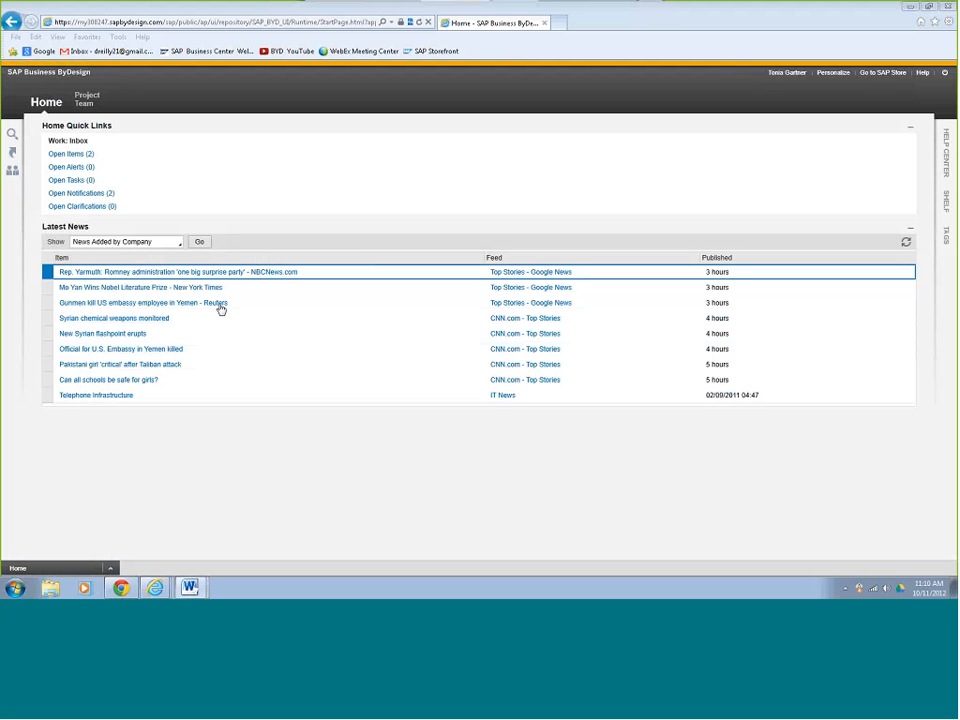
- Log off the current employee's session and restart the application to reach the logon page
{"action": "left_click", "coordinate": [944, 72]}
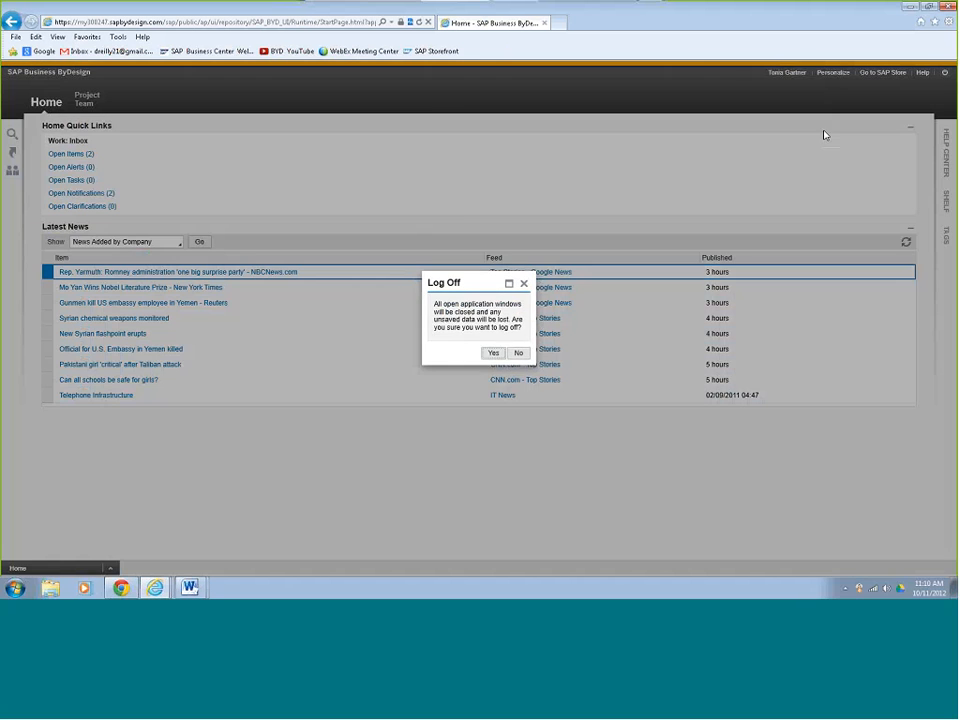
{"action": "left_click", "coordinate": [494, 353]}
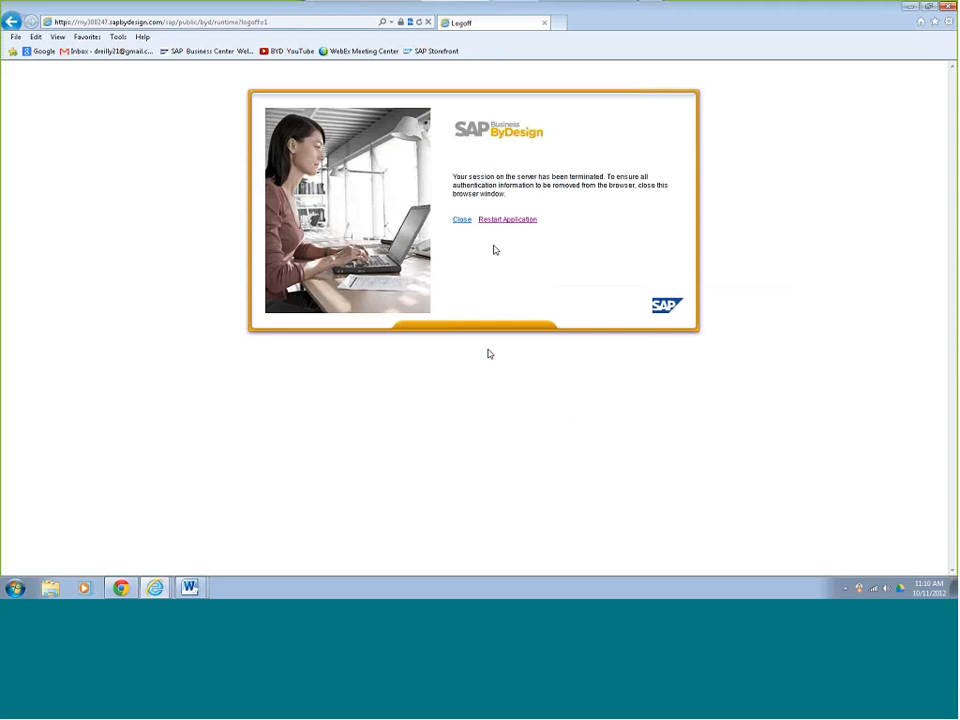
{"action": "left_click", "coordinate": [507, 219]}
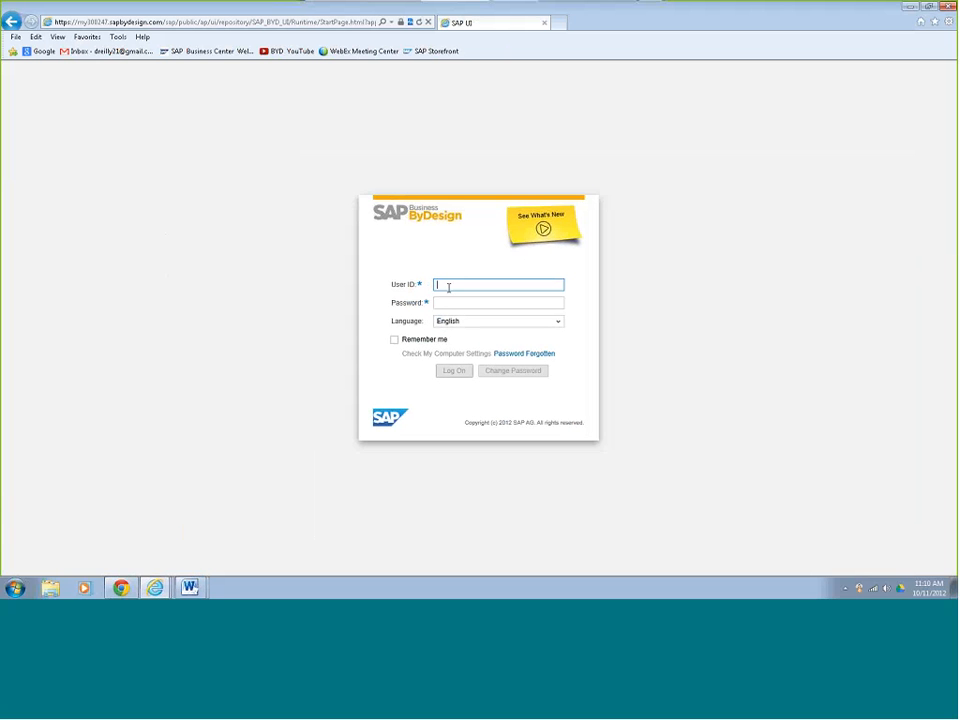
- Log on with the financial user's ID and the account password
{"action": "type", "text": "financial"}
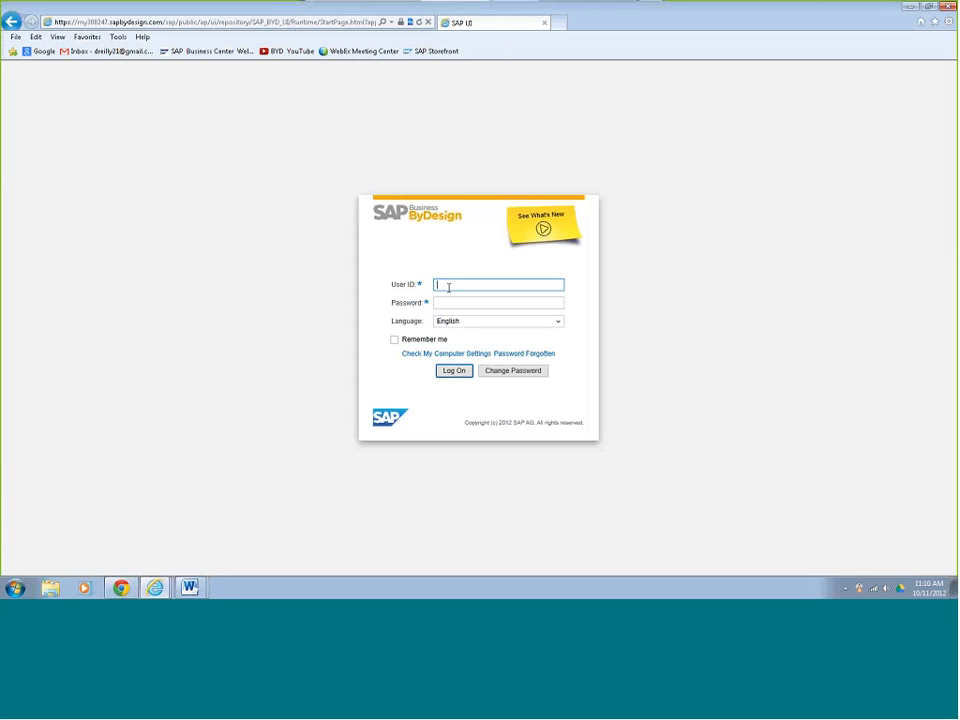
{"action": "type", "text": "02"}
{"action": "key", "text": "Tab"}
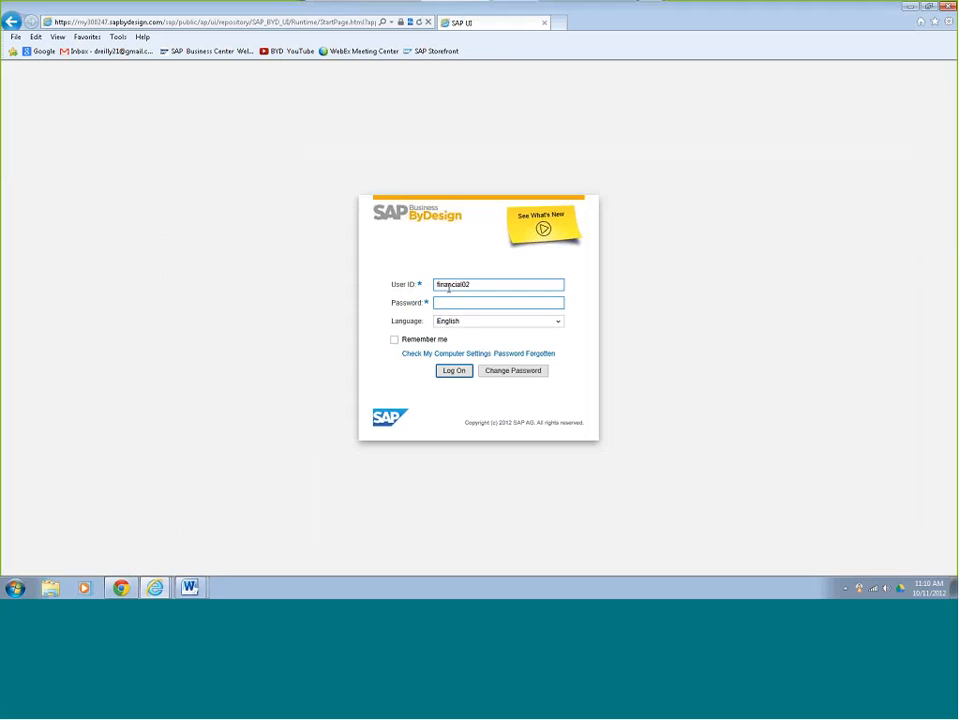
{"action": "type", "text": "********"}
{"action": "key", "text": "Return"}
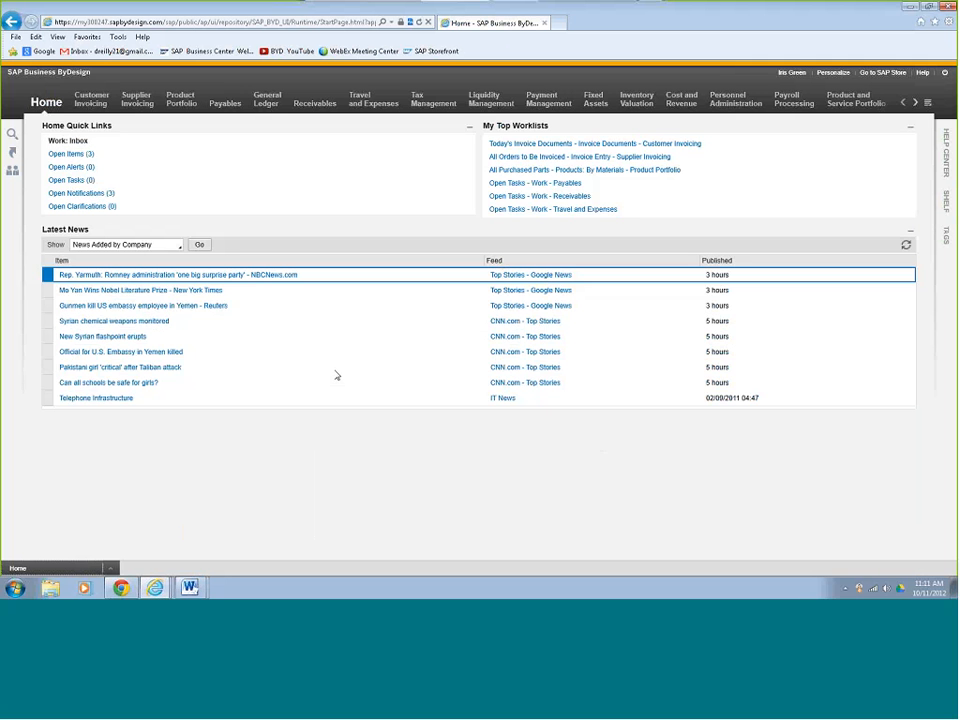
- Open the Travel and Expenses review task for the report "Travel to client site in charlotte", accept the report, and close it
{"action": "mouse_move", "coordinate": [378, 105]}
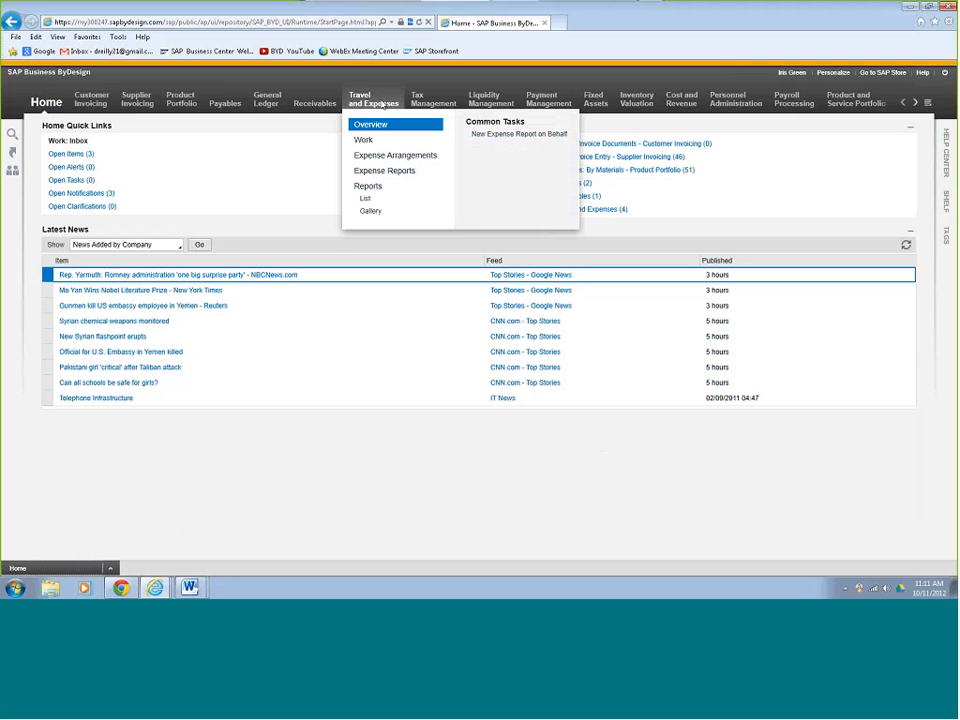
{"action": "left_click", "coordinate": [379, 147]}
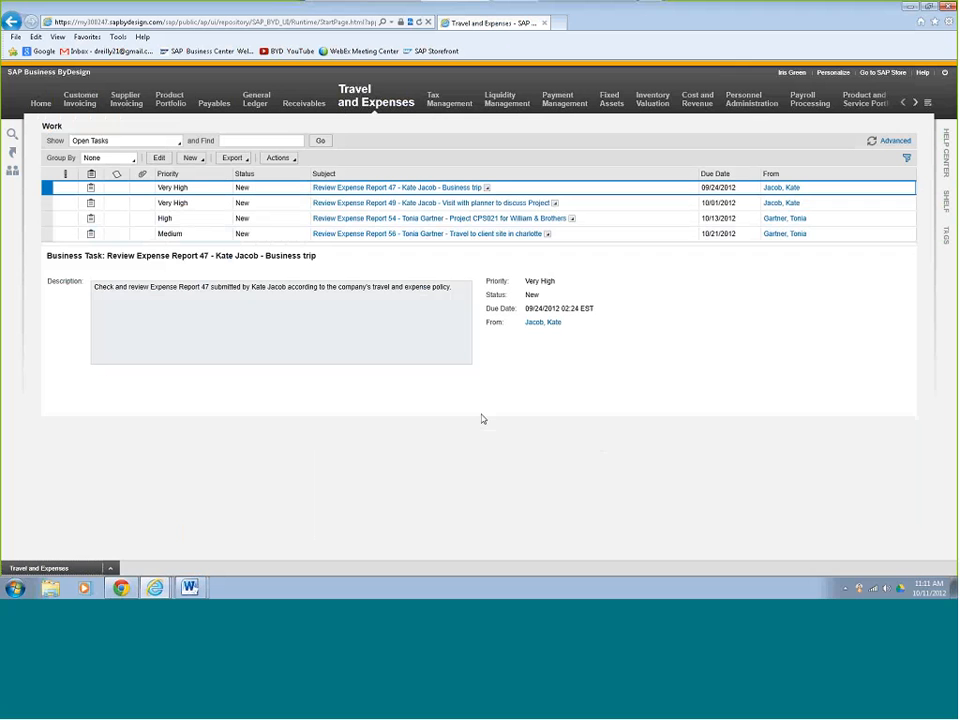
{"action": "left_click", "coordinate": [424, 238]}
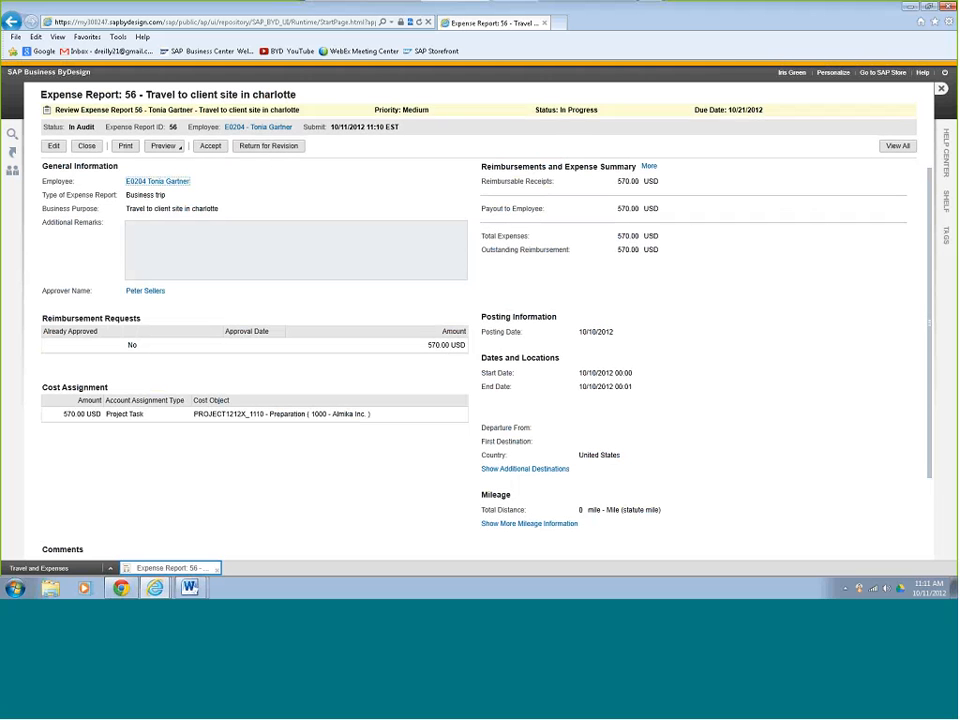
{"action": "left_click", "coordinate": [210, 146]}
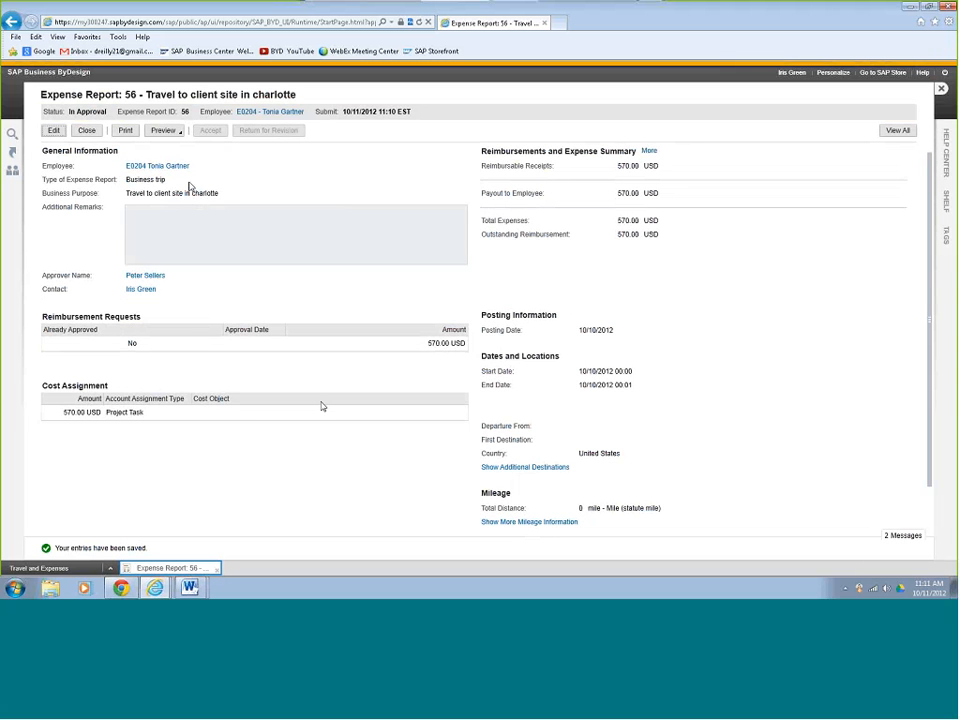
{"action": "left_click", "coordinate": [86, 132]}
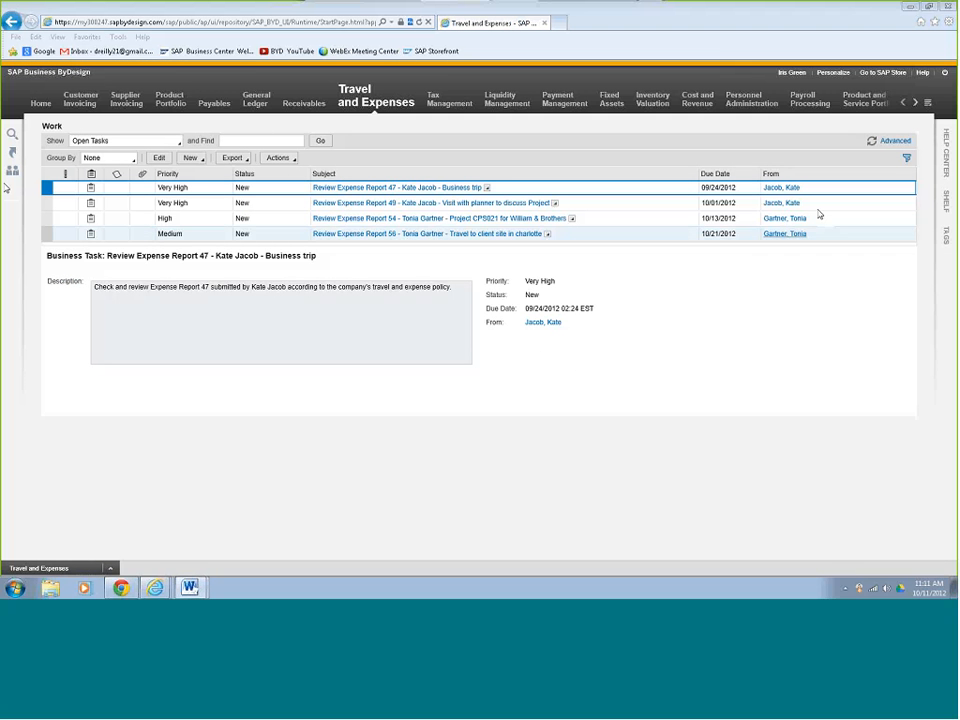
- Log off the financial user's session and restart the application to reach the logon page
{"action": "left_click", "coordinate": [944, 73]}
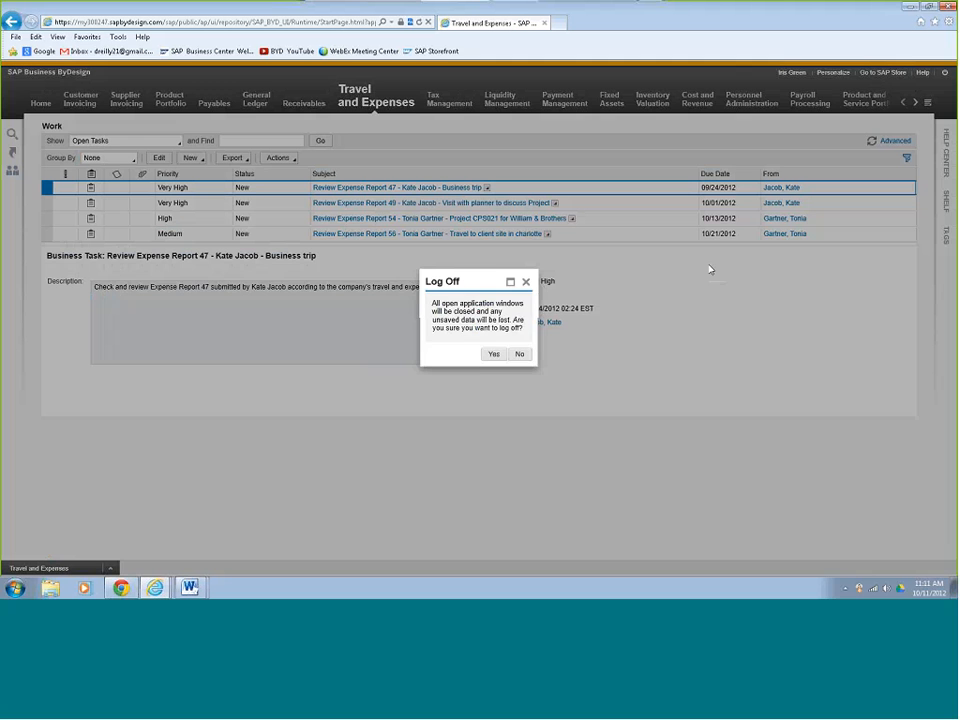
{"action": "left_click", "coordinate": [495, 353]}
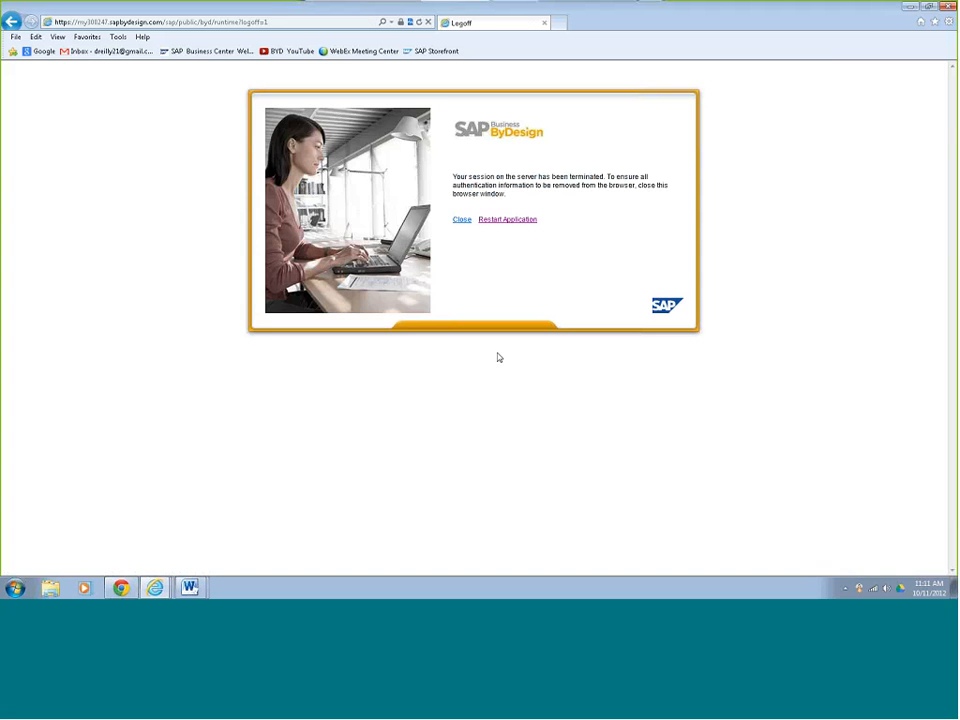
{"action": "left_click", "coordinate": [493, 220]}
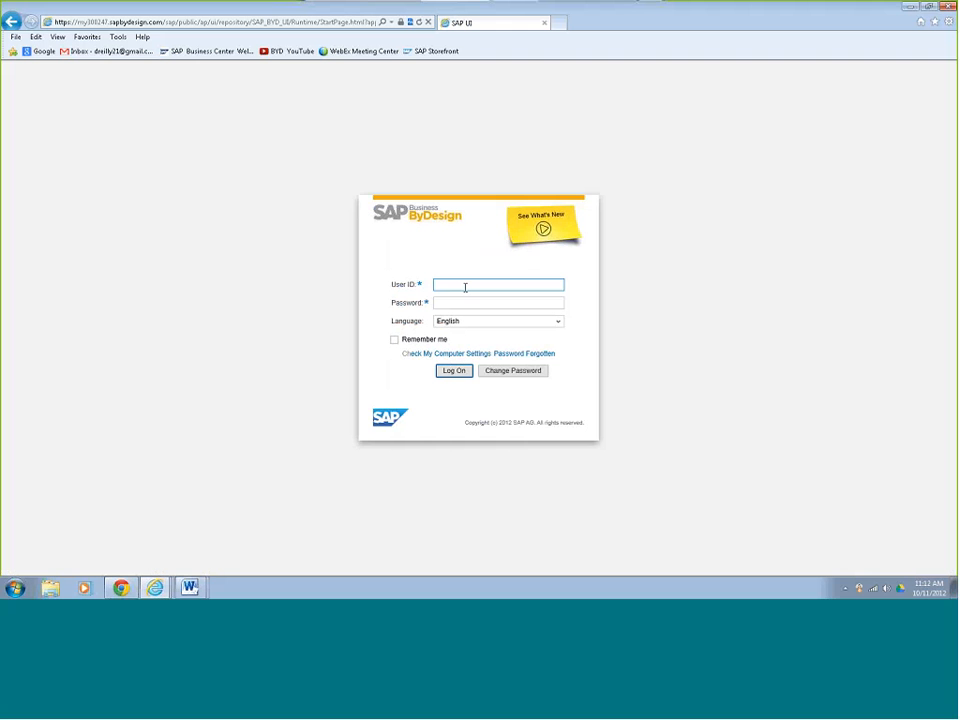
- Log on with the project manager's user ID and the account password
{"action": "type", "text": "Projects01"}
{"action": "key", "text": "Tab"}
{"action": "type", "text": "••••••••"}
{"action": "left_click", "coordinate": [464, 373]}
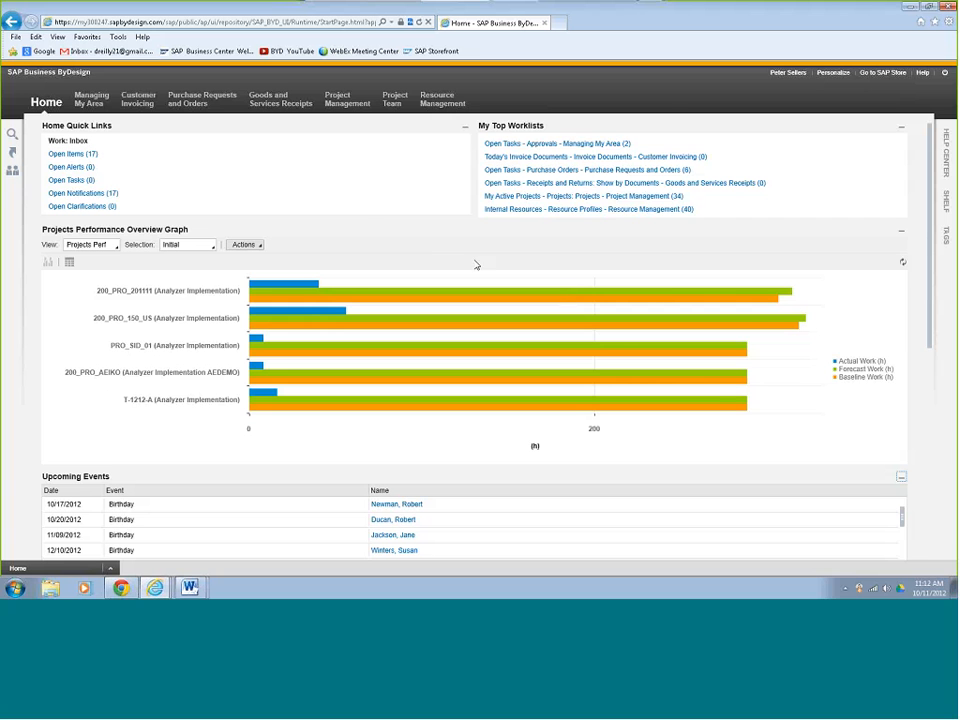
- Approve the 10/09/2012 time recording for task PROJECT1212X_1110 in the Project Management time recording approvals
{"action": "mouse_move", "coordinate": [345, 106]}
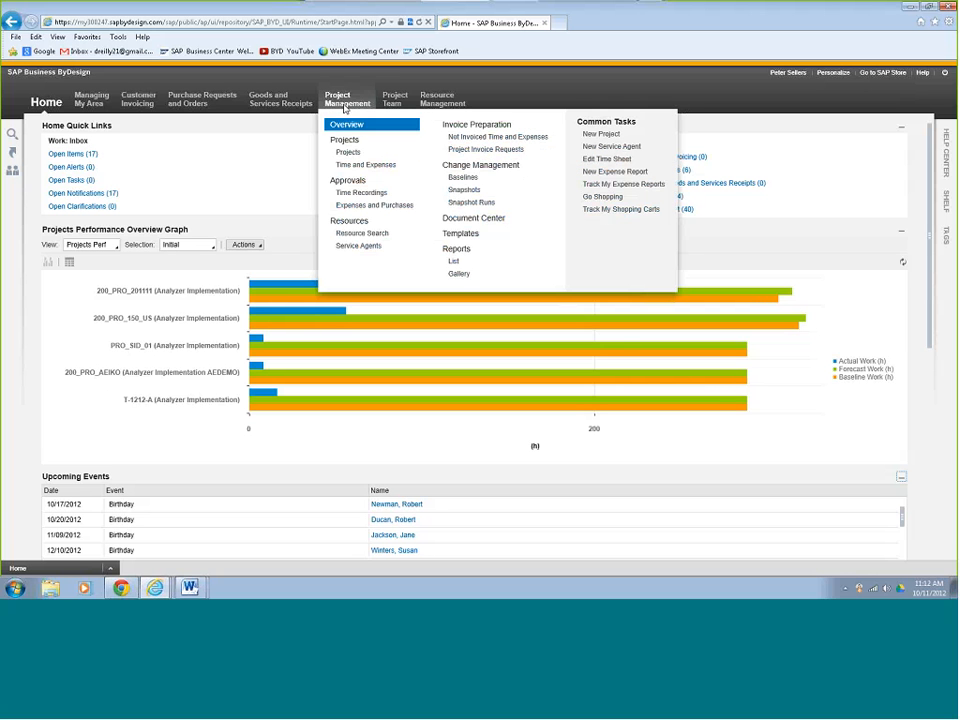
{"action": "left_click", "coordinate": [353, 194]}
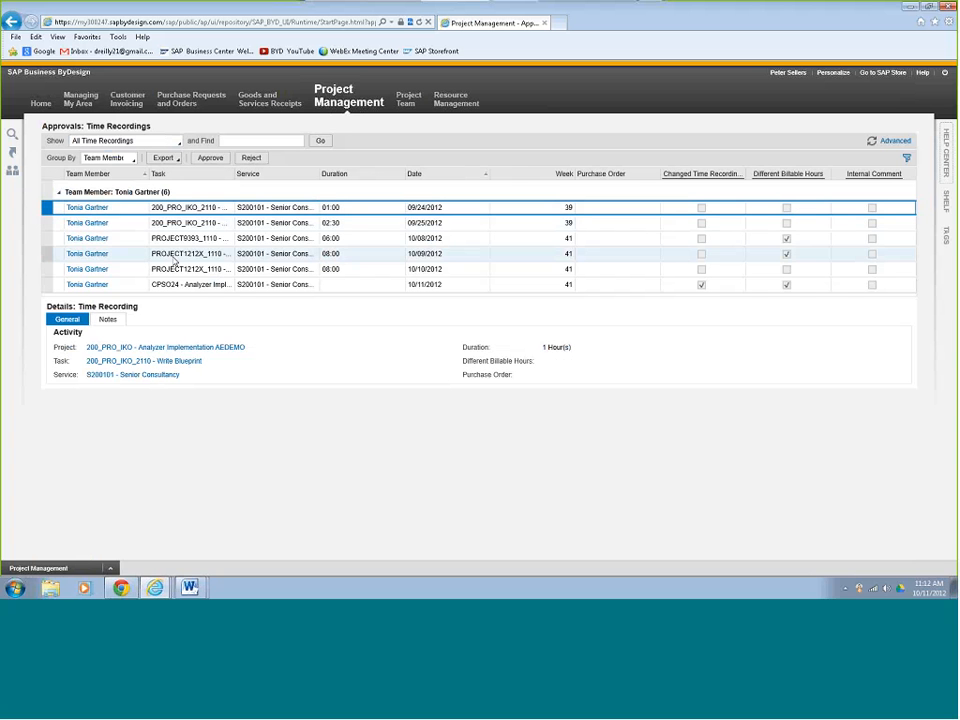
{"action": "left_click", "coordinate": [47, 258]}
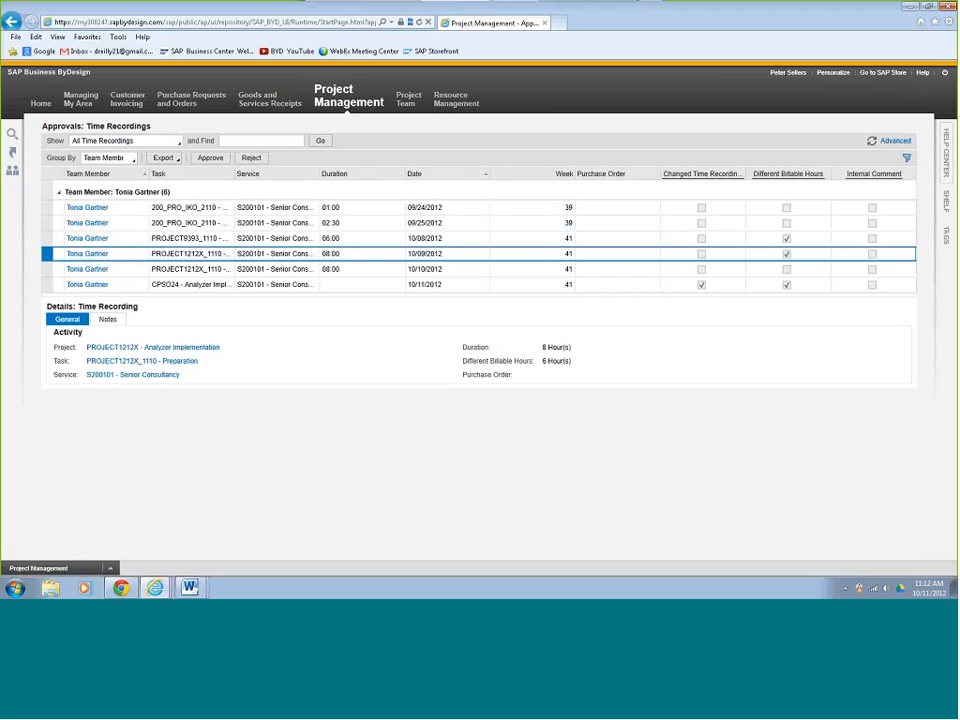
{"action": "left_click", "coordinate": [211, 158]}
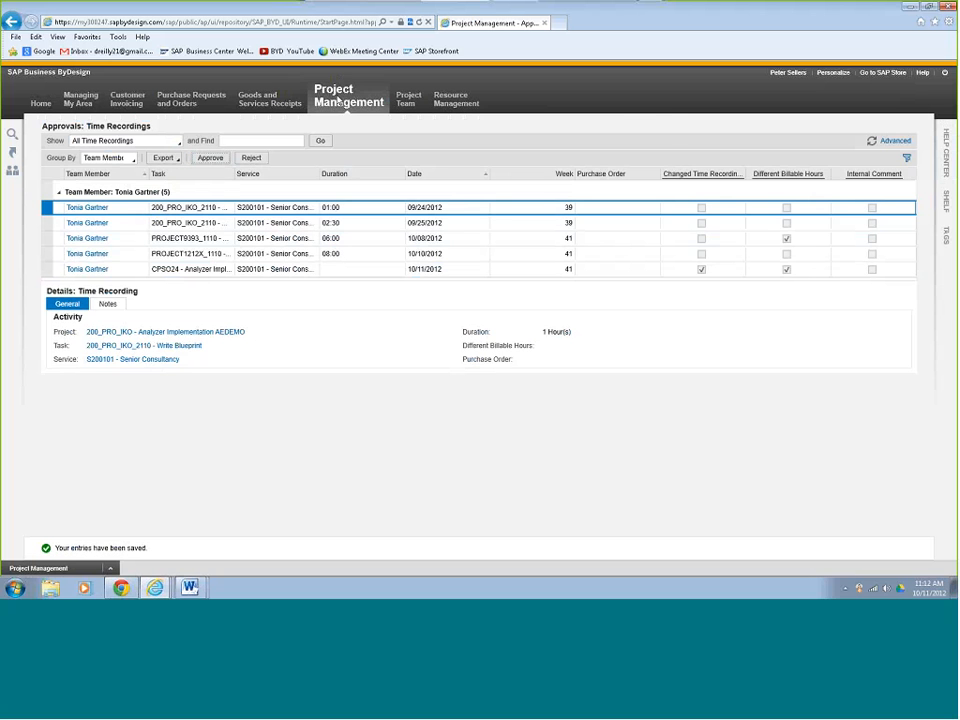
- Approve the expense report "Travel to client site in charlotte" in the Project Management expenses and purchases approvals
{"action": "mouse_move", "coordinate": [343, 103]}
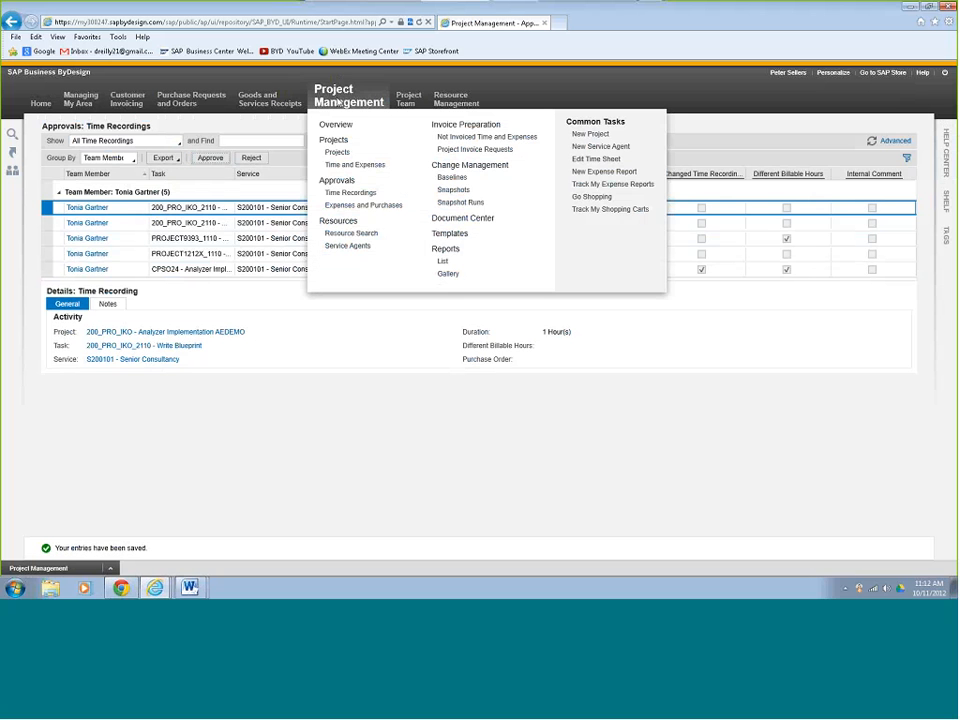
{"action": "left_click", "coordinate": [352, 205]}
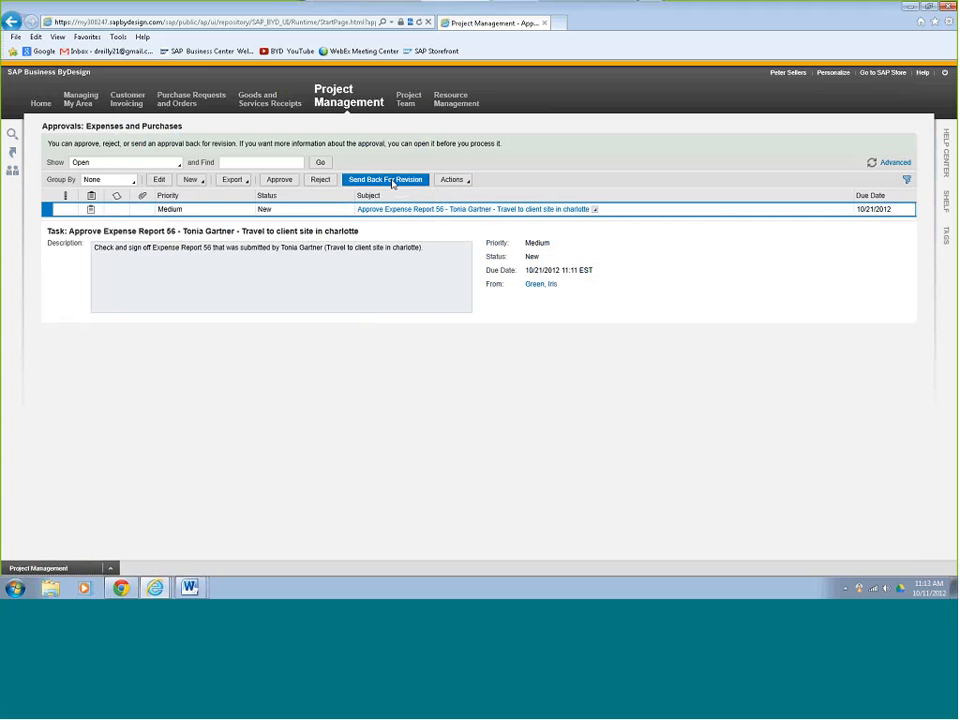
{"action": "left_click", "coordinate": [282, 180]}
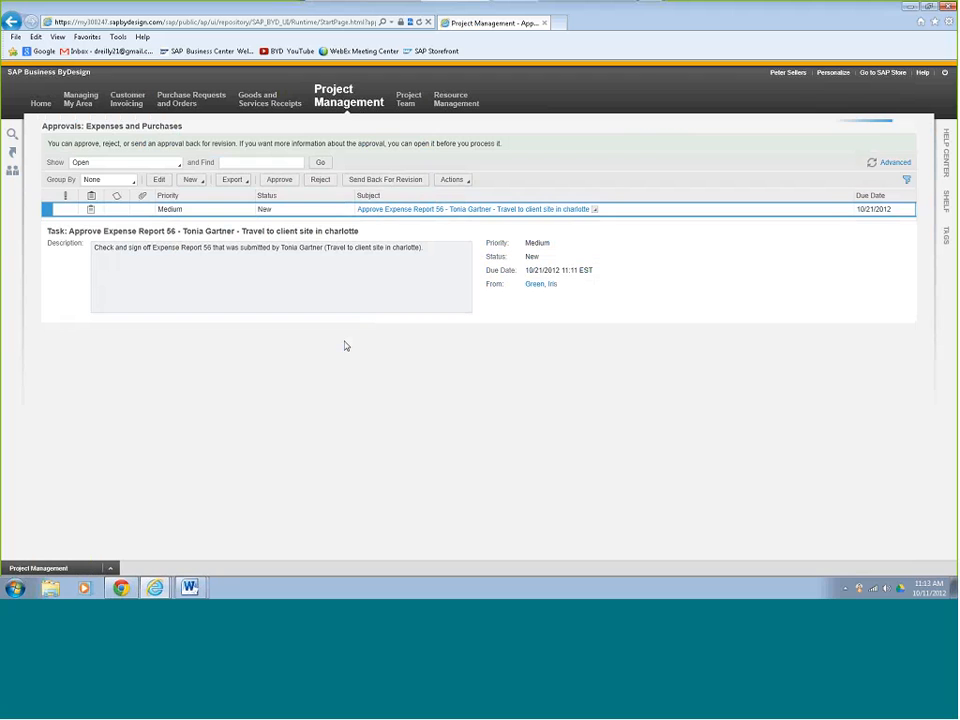